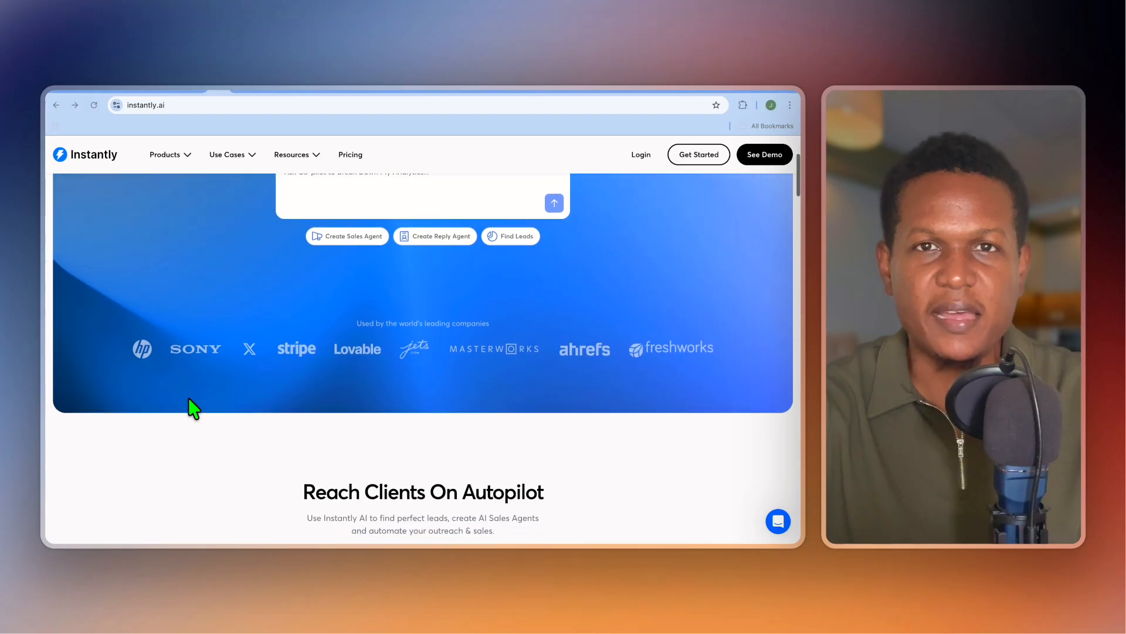
# Scroll the instantly.ai homepage down to AI Workflows, then switch to the app's Campaigns page.
pyautogui.scroll(-4, 189, 399)
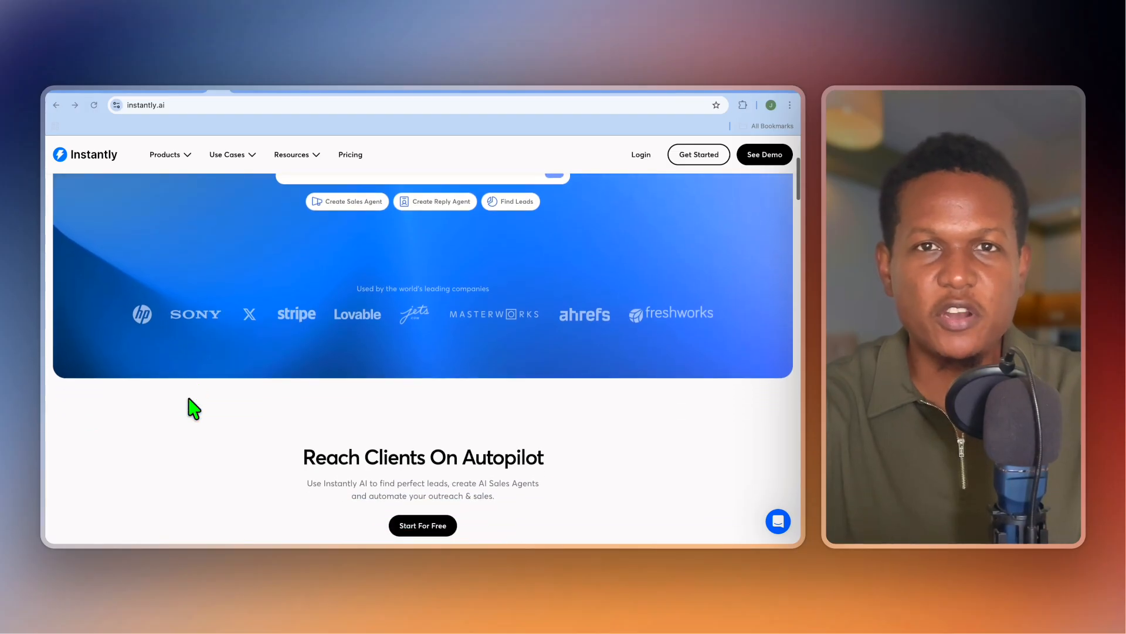
pyautogui.scroll(-2, 189, 397)
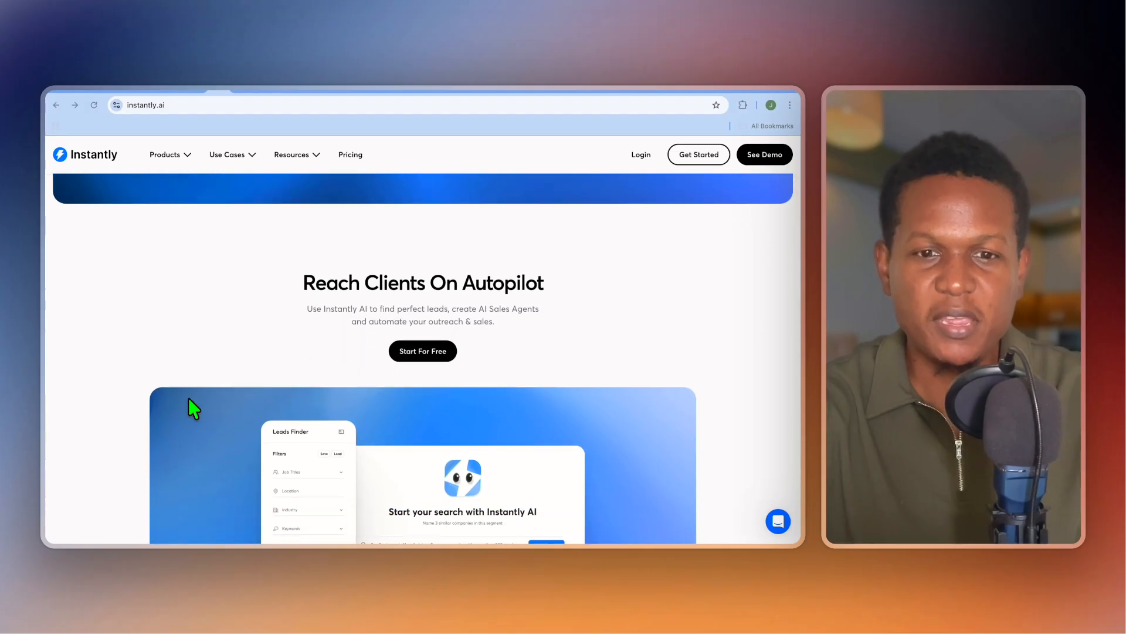
pyautogui.scroll(-4, 188, 399)
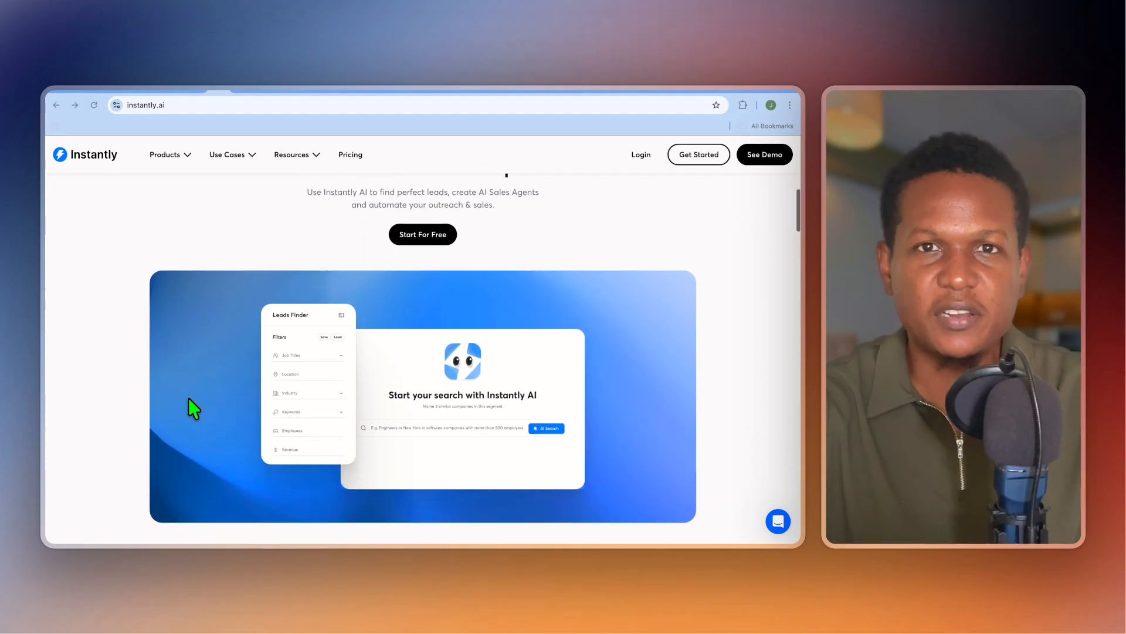
pyautogui.scroll(-2, 188, 398)
pyautogui.scroll(-5, 188, 398)
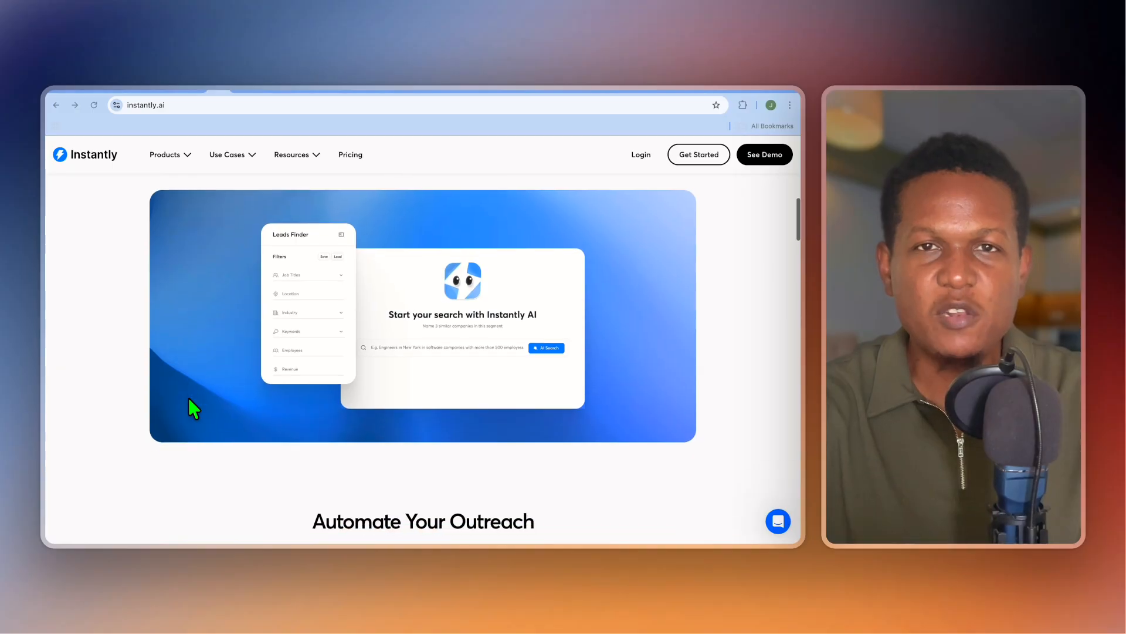
pyautogui.scroll(-1, 193, 409)
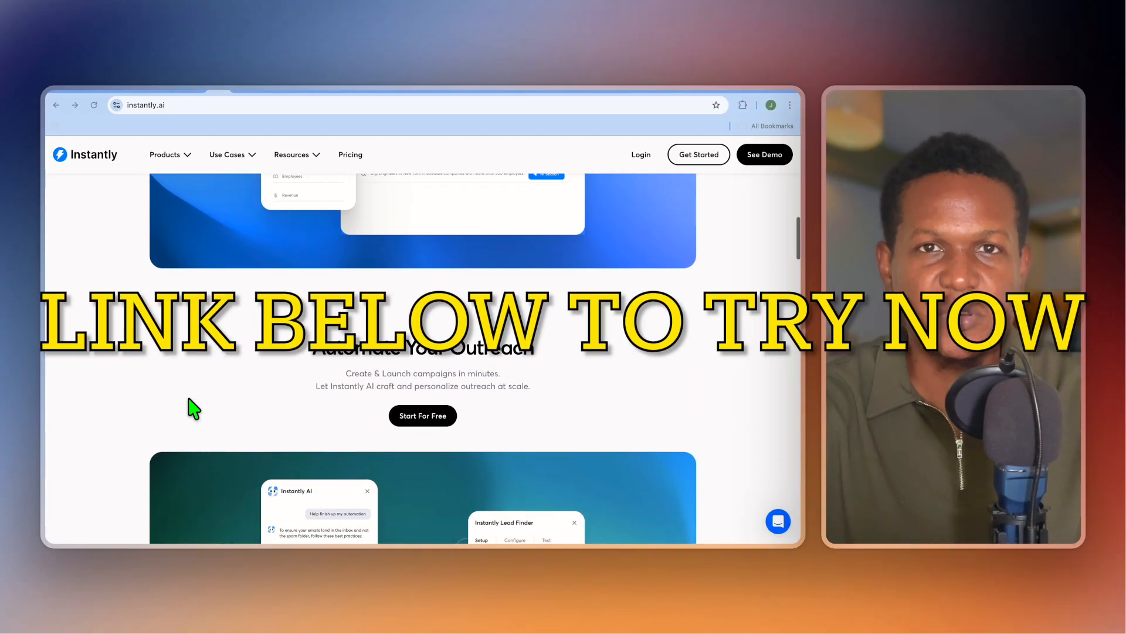
pyautogui.scroll(-1, 194, 409)
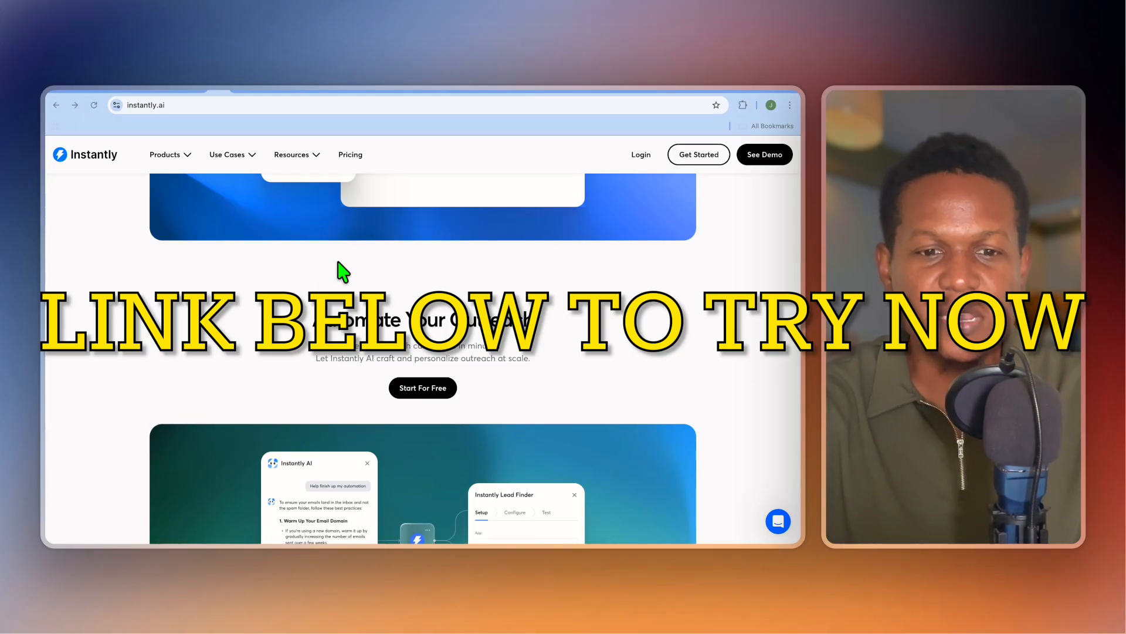
pyautogui.scroll(-5, 251, 364)
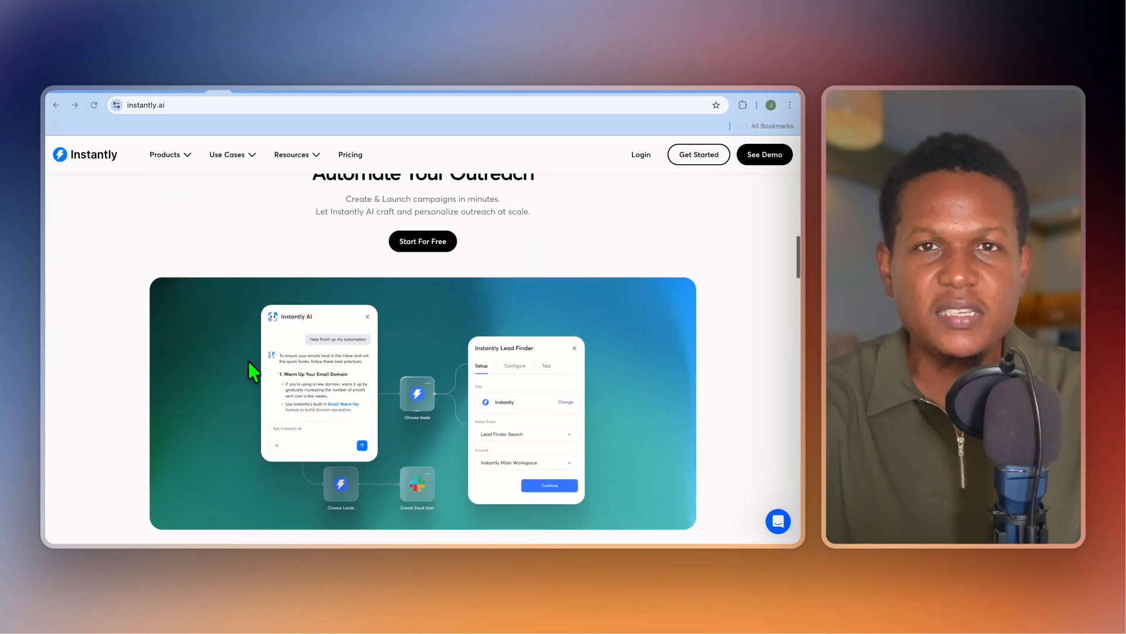
pyautogui.scroll(-6, 253, 371)
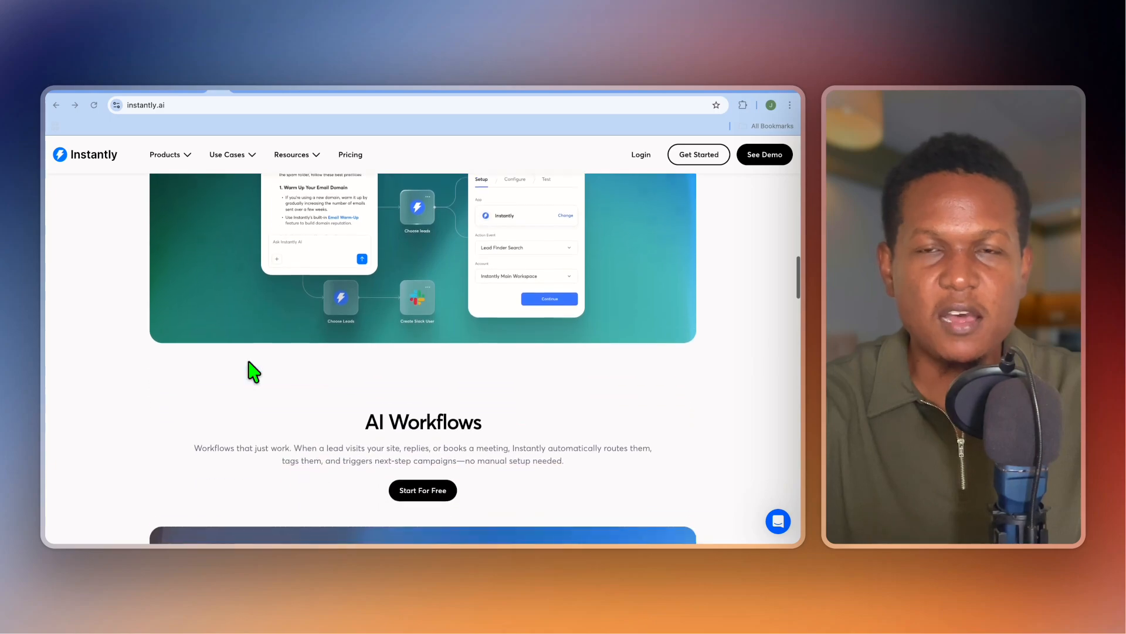
pyautogui.scroll(-6, 249, 362)
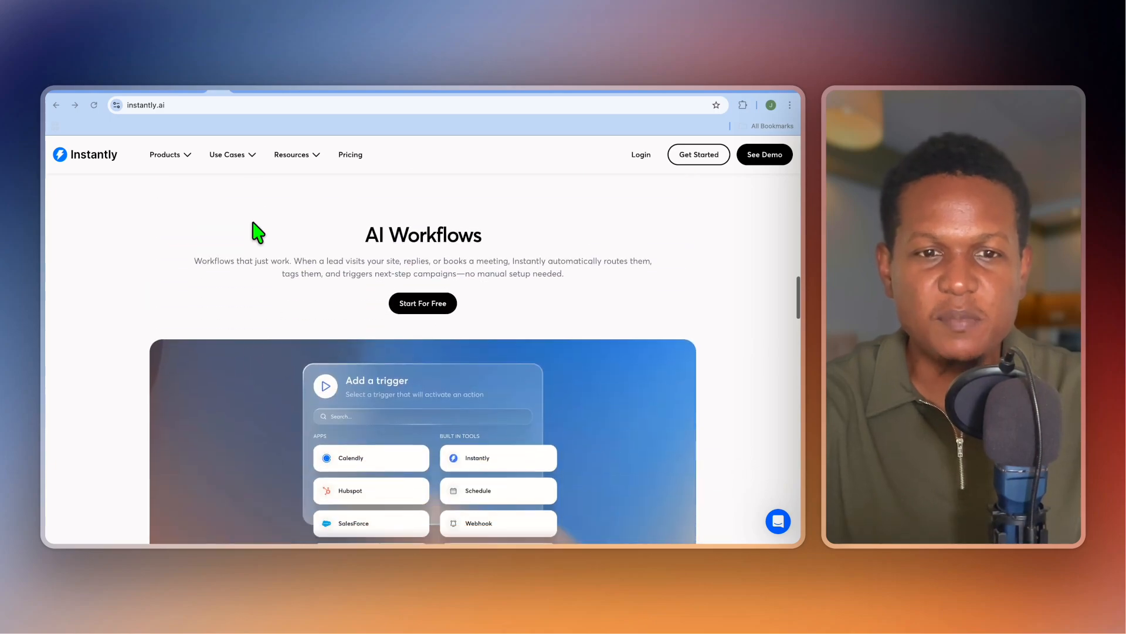
pyautogui.click(240, 92)
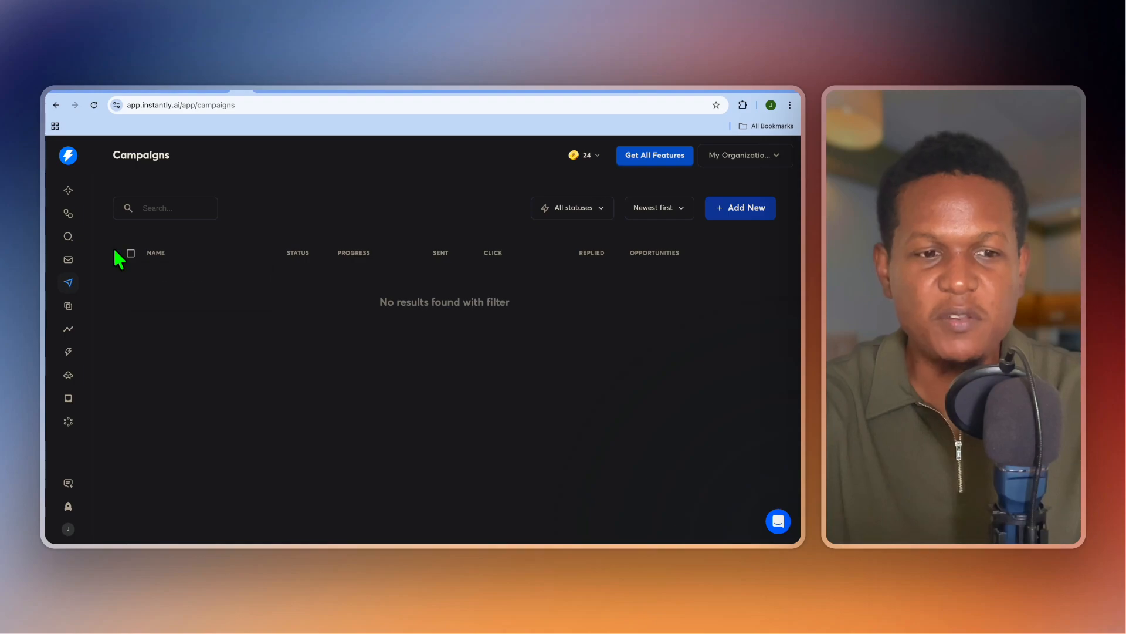
# Open SuperSearch from the search icon in the left sidebar.
pyautogui.click(68, 237)
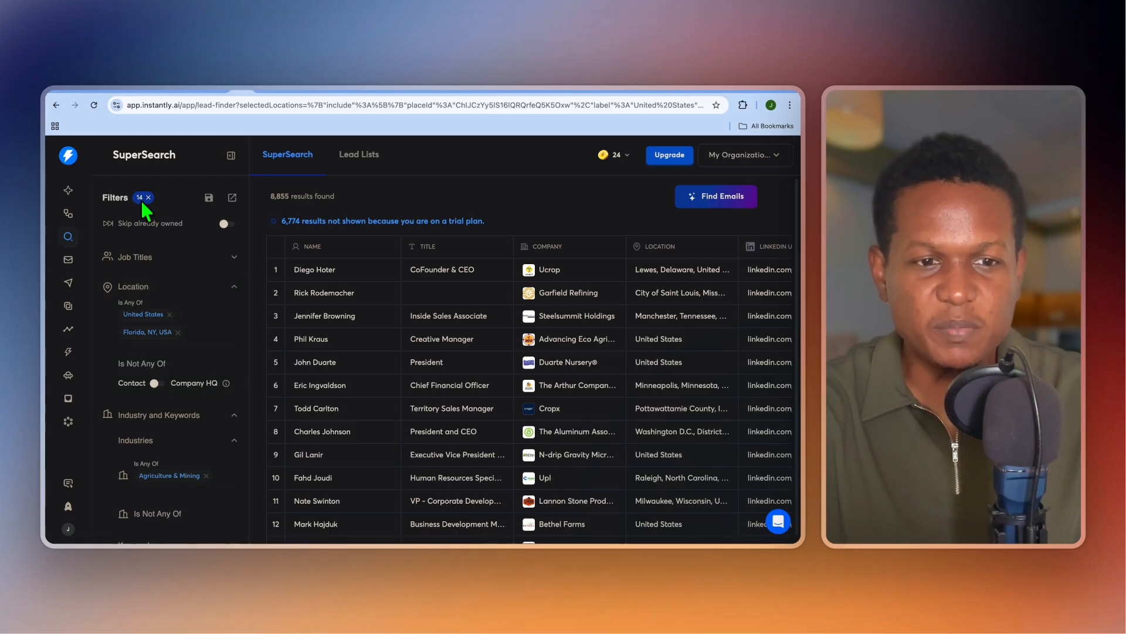
# Clear all 14 existing filters and set the lead location to United States.
pyautogui.click(148, 198)
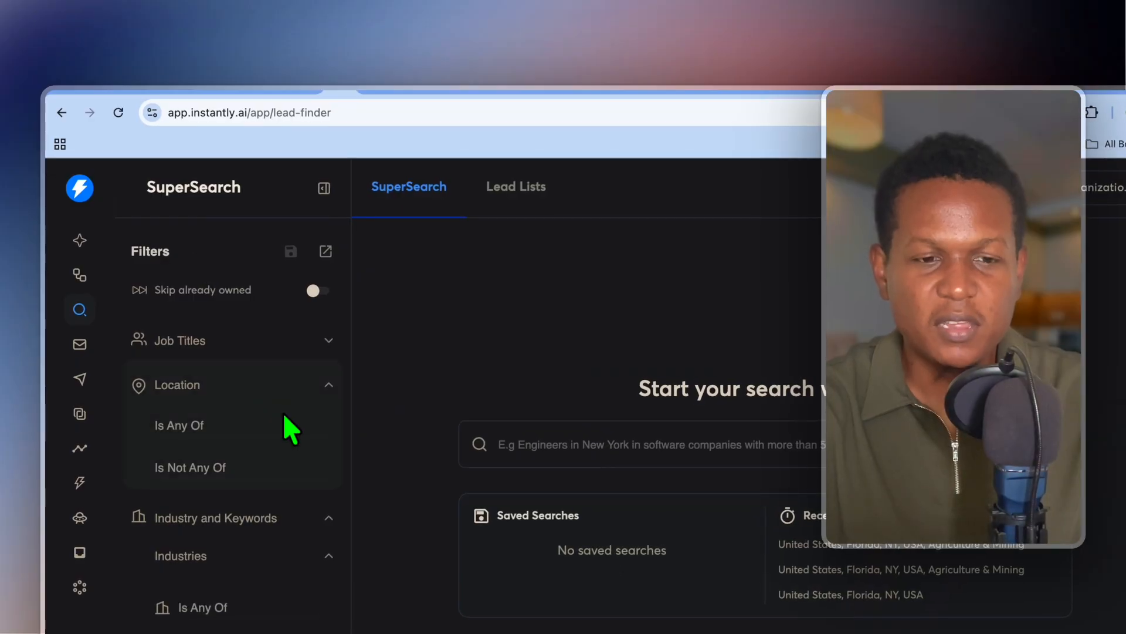
pyautogui.click(221, 418)
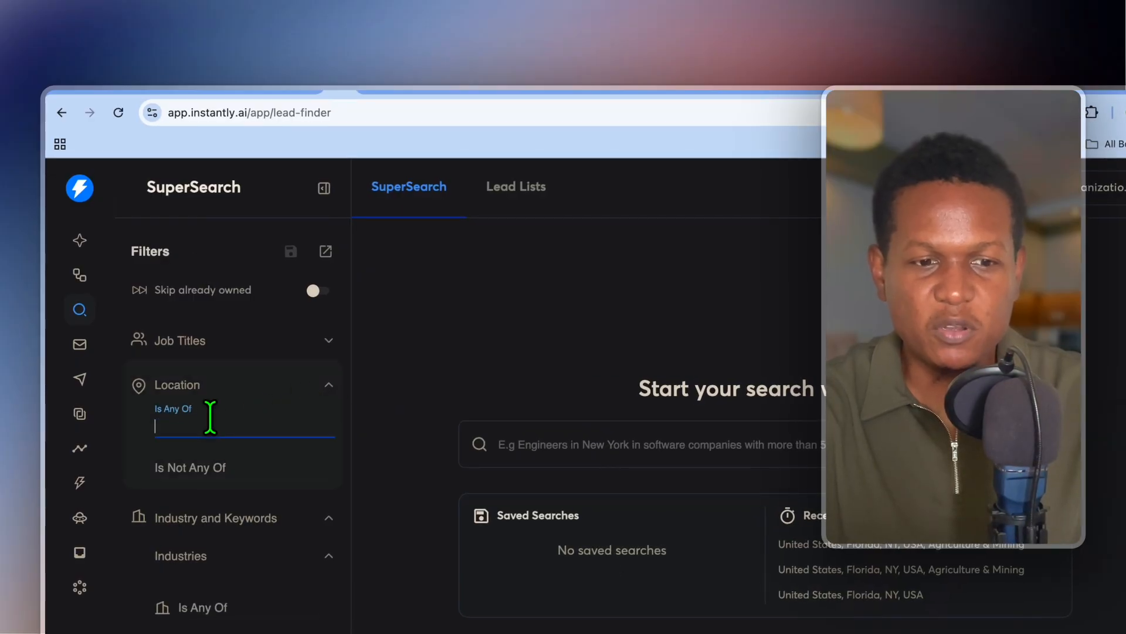
pyautogui.write('united')
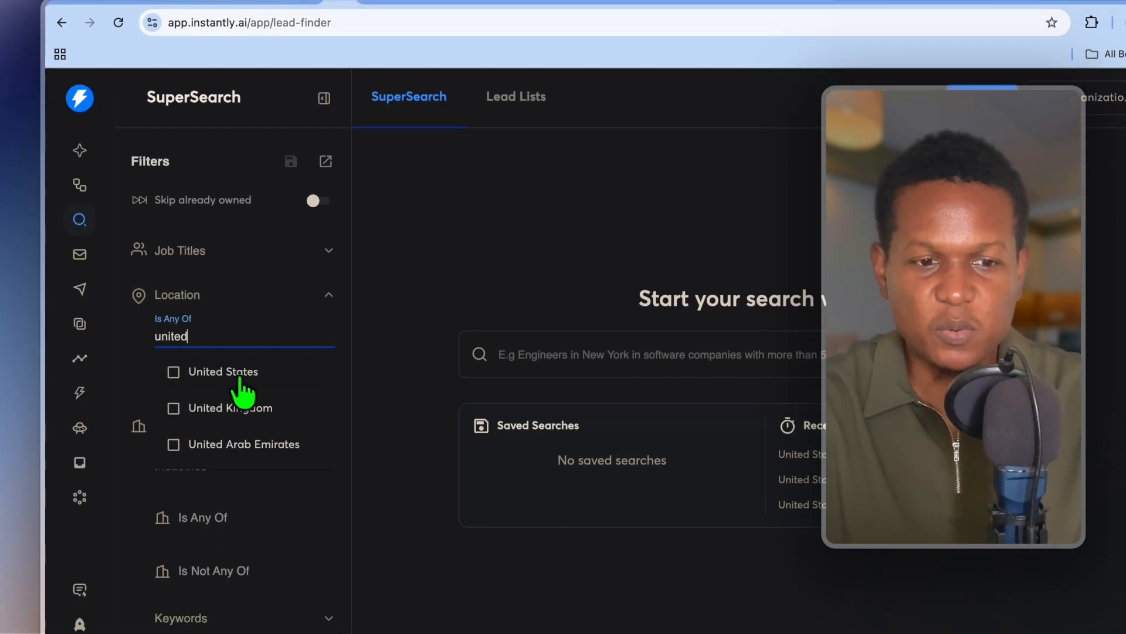
pyautogui.click(239, 375)
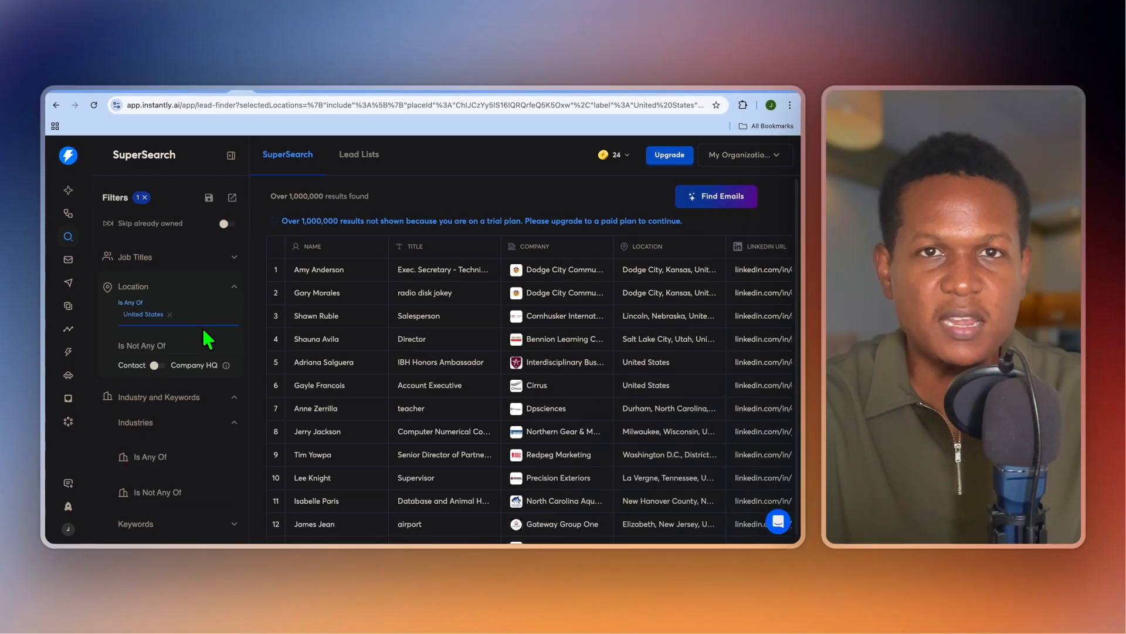
# Expand Industry and Keywords > Industries and open its Is Any Of list.
pyautogui.scroll(-3, 208, 336)
pyautogui.click(209, 283)
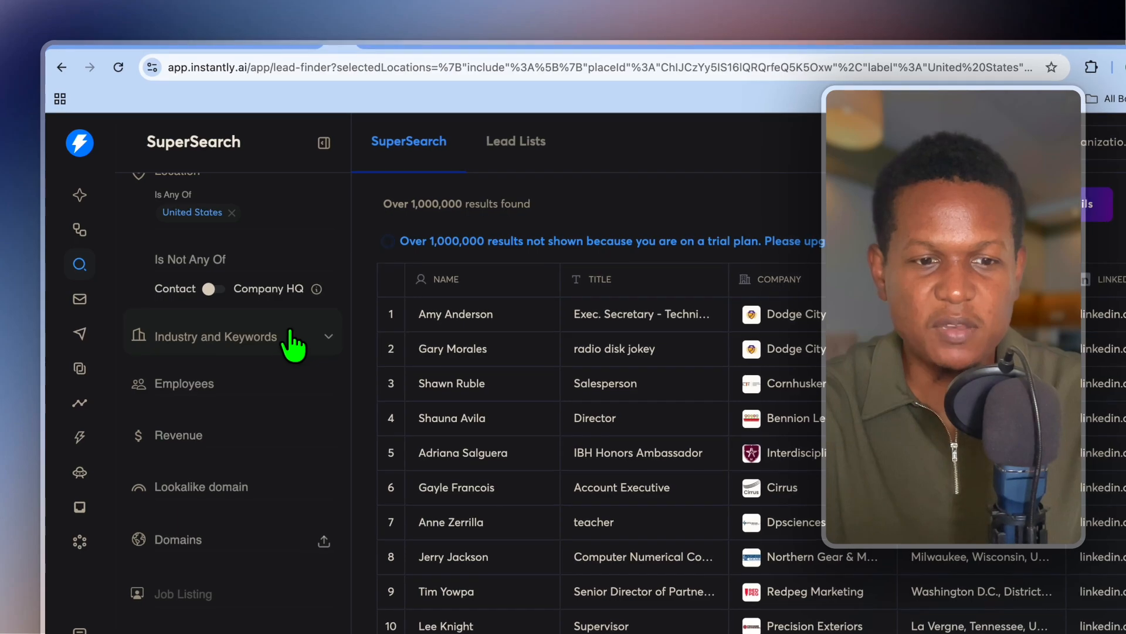
pyautogui.click(293, 343)
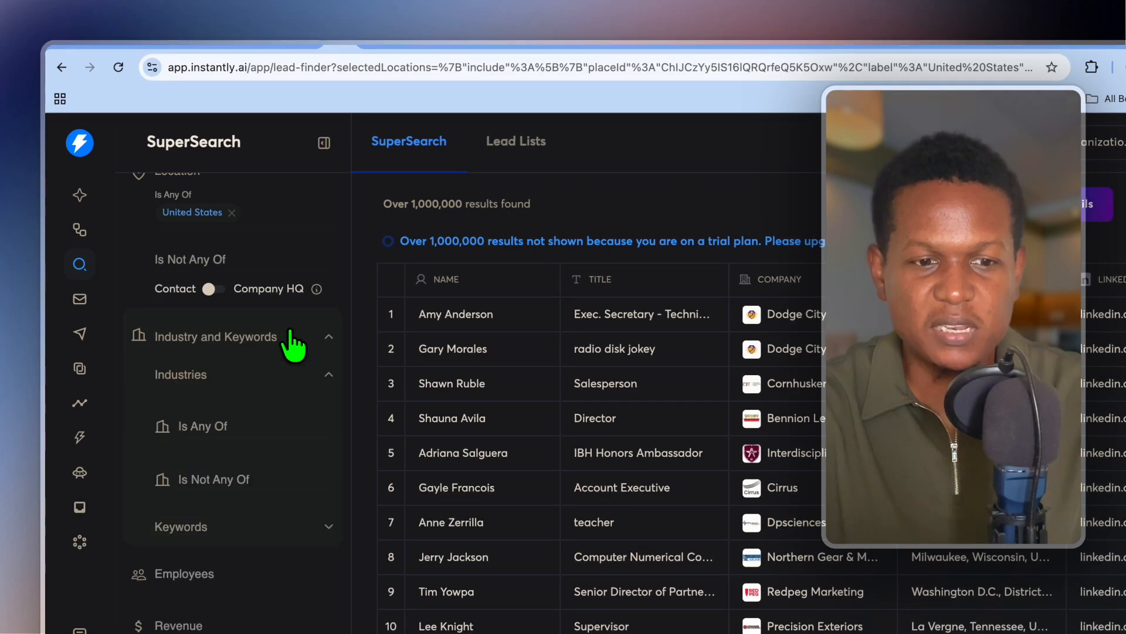
pyautogui.click(240, 376)
pyautogui.click(212, 421)
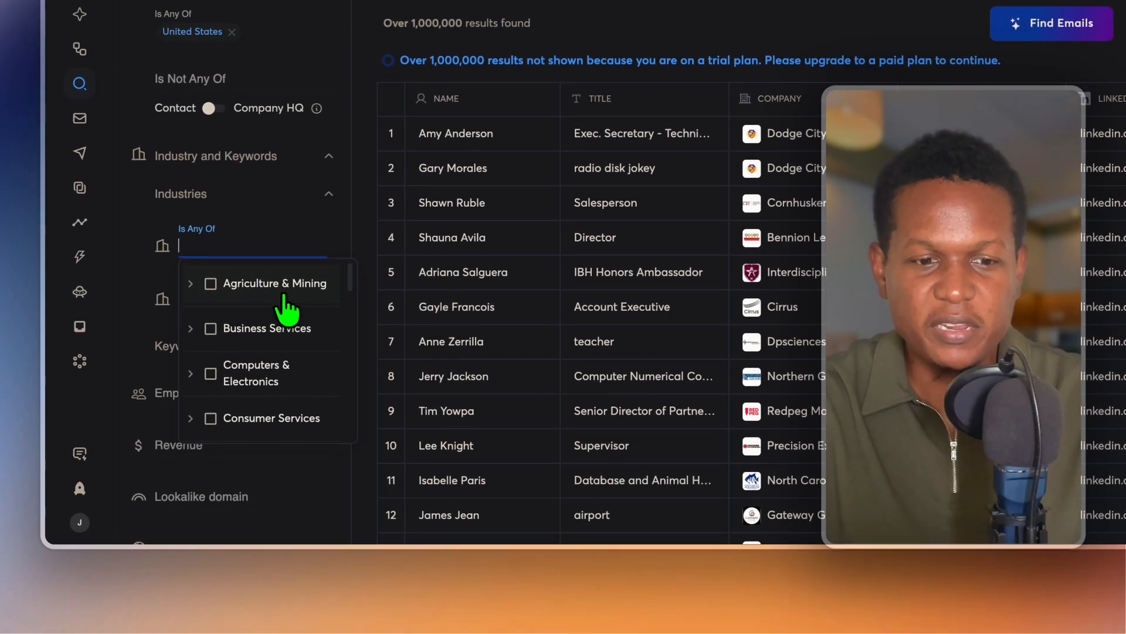
# Include Business Services as the lead industry.
pyautogui.click(210, 339)
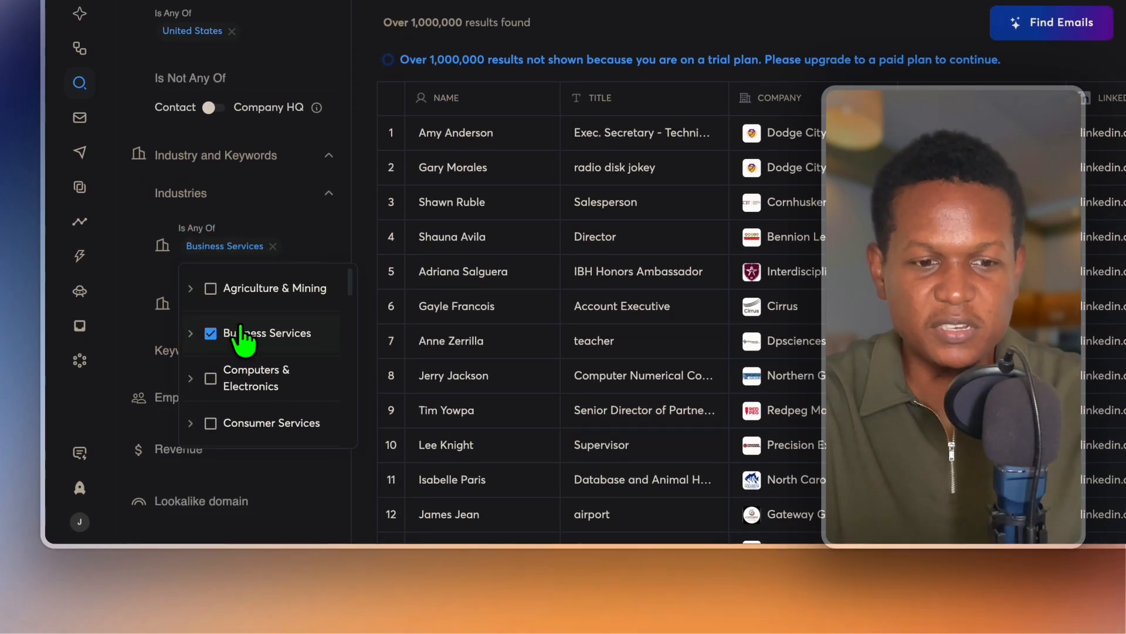
pyautogui.click(191, 333)
pyautogui.scroll(-10, 304, 409)
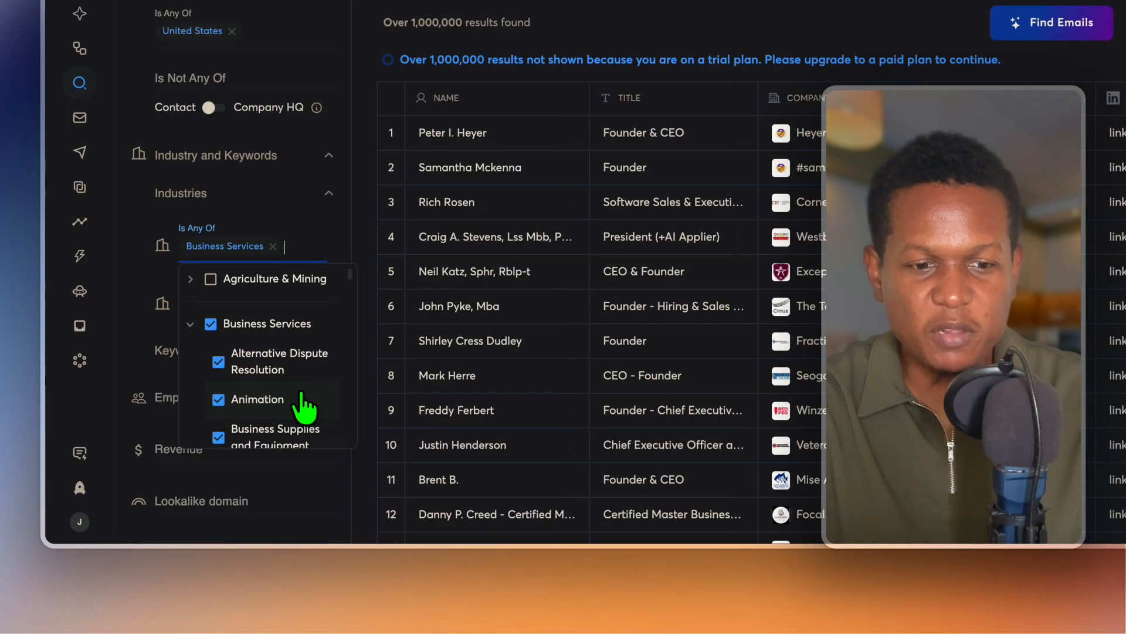
pyautogui.scroll(-6, 301, 404)
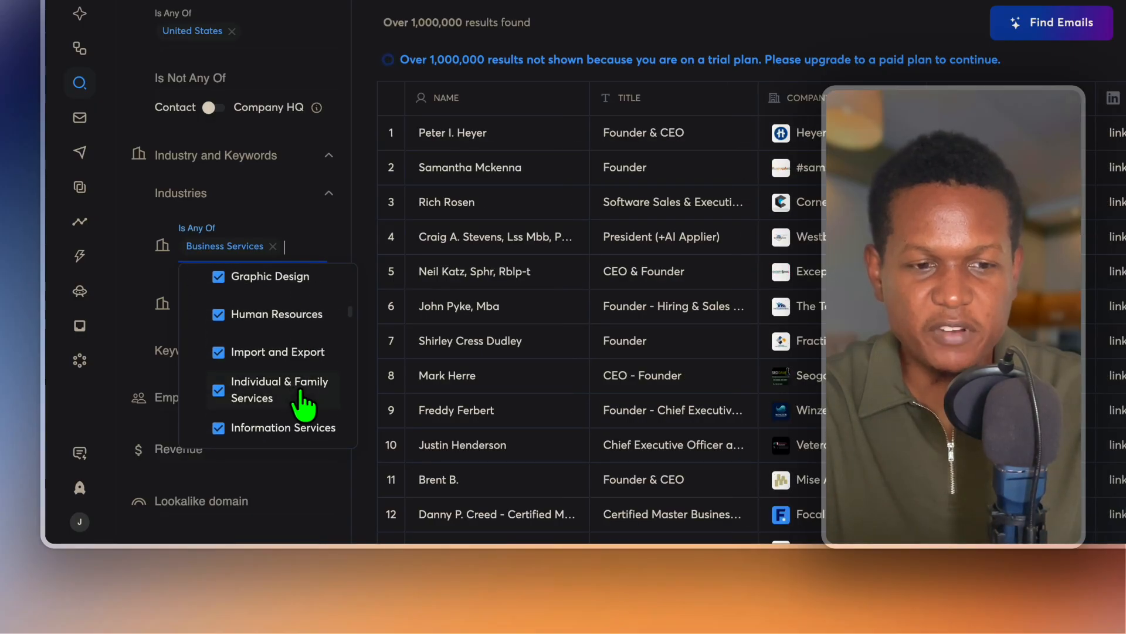
pyautogui.click(144, 351)
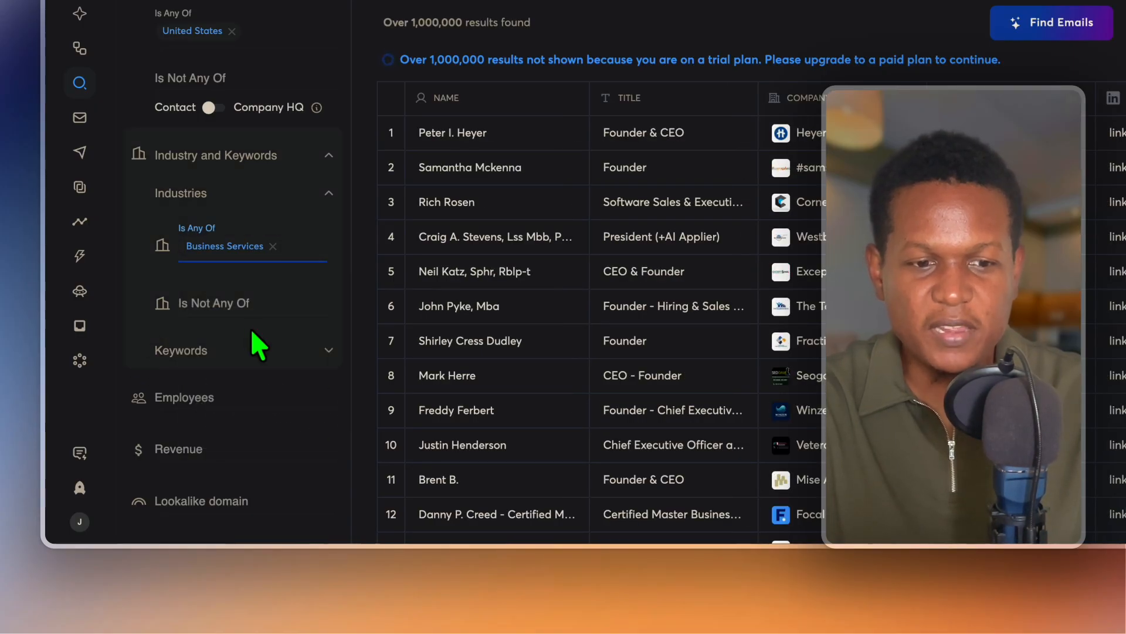
# Limit leads to companies with 51 - 100 employees.
pyautogui.scroll(-4, 254, 340)
pyautogui.click(263, 186)
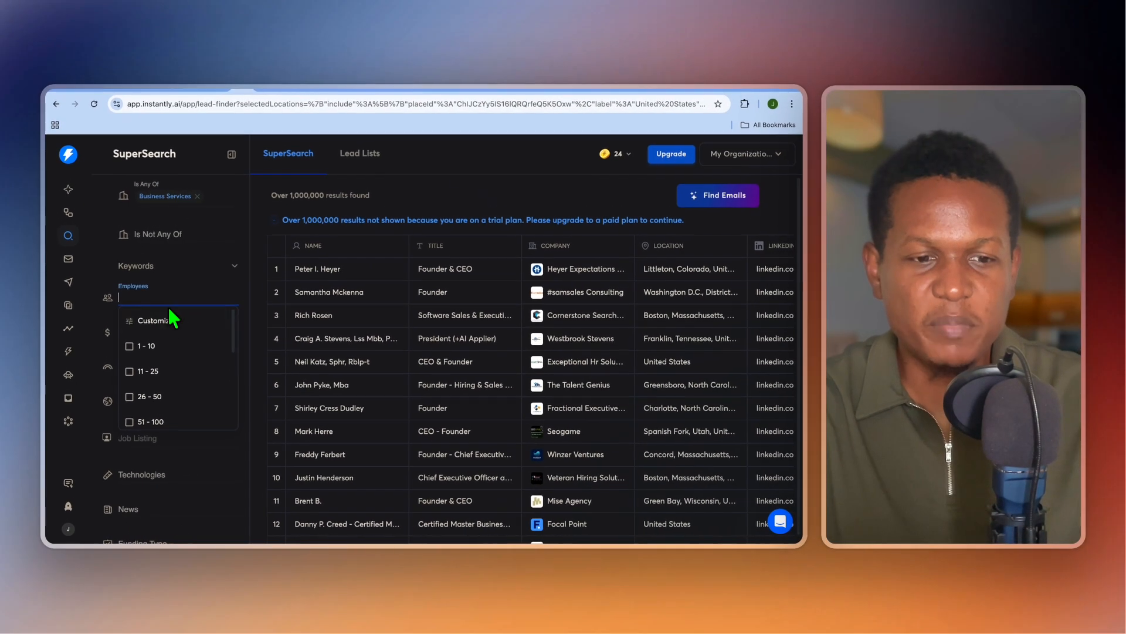
pyautogui.scroll(-3, 197, 390)
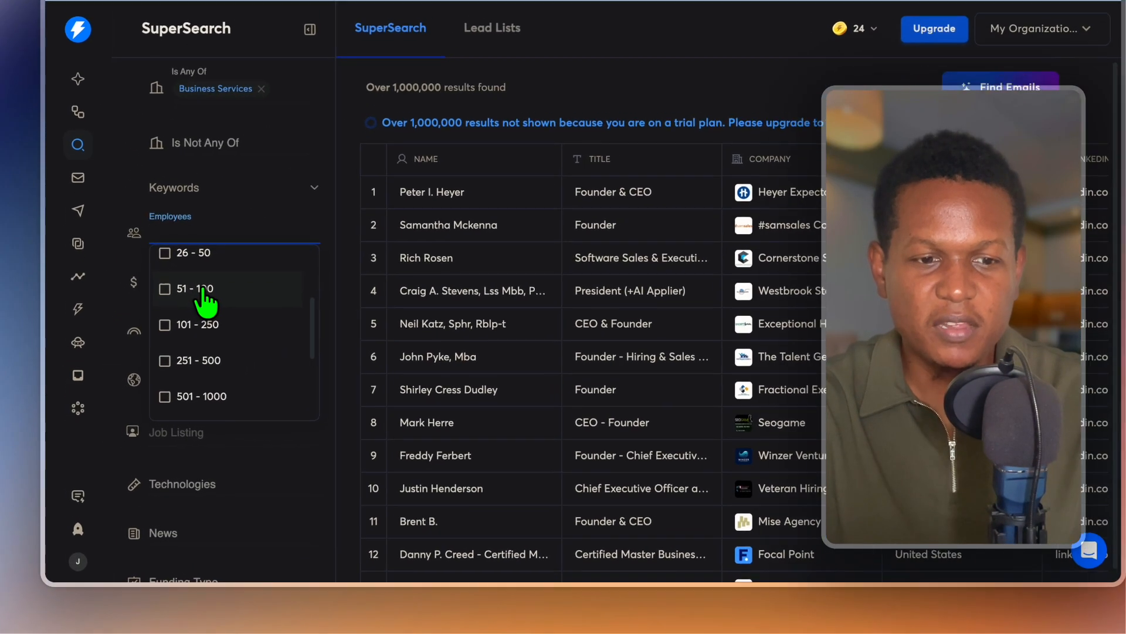
pyautogui.click(172, 338)
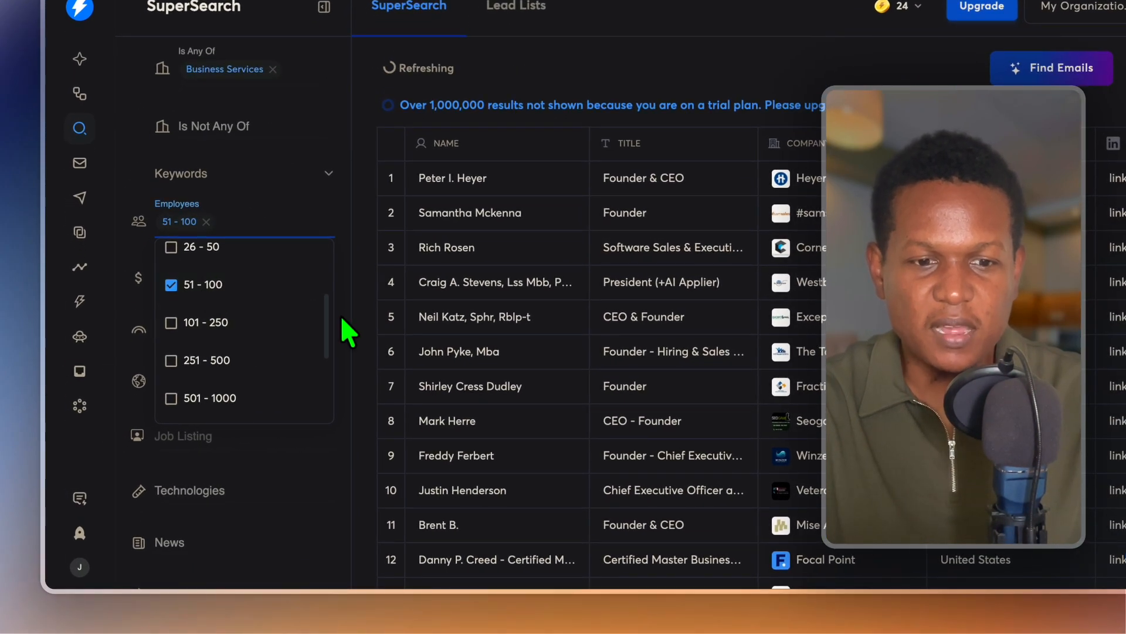
pyautogui.click(348, 331)
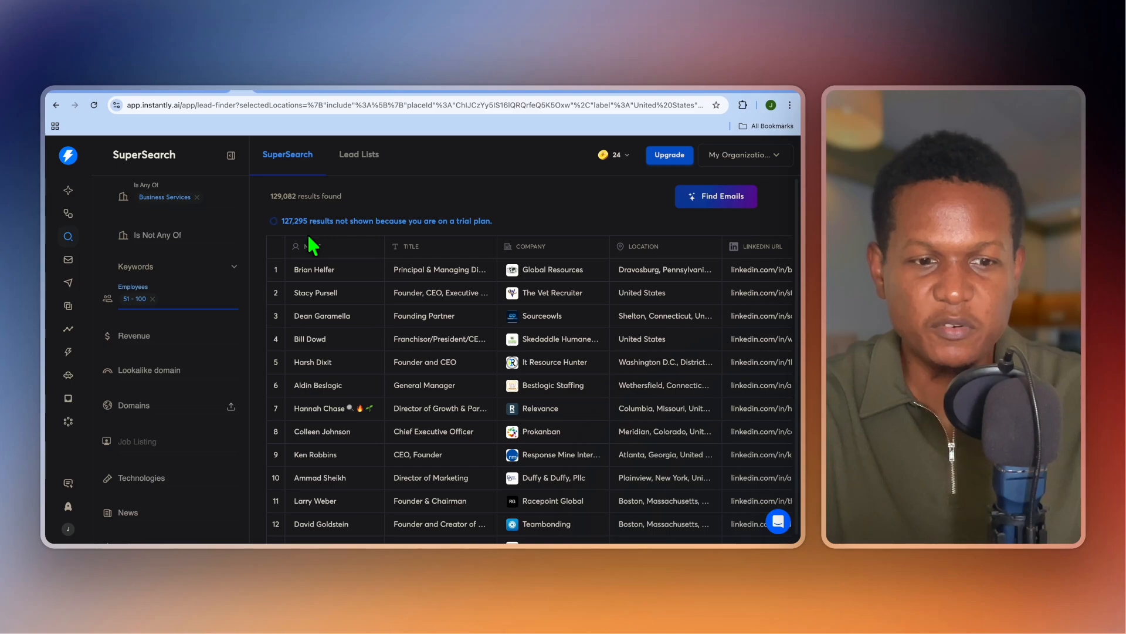
pyautogui.scroll(-2, 244, 390)
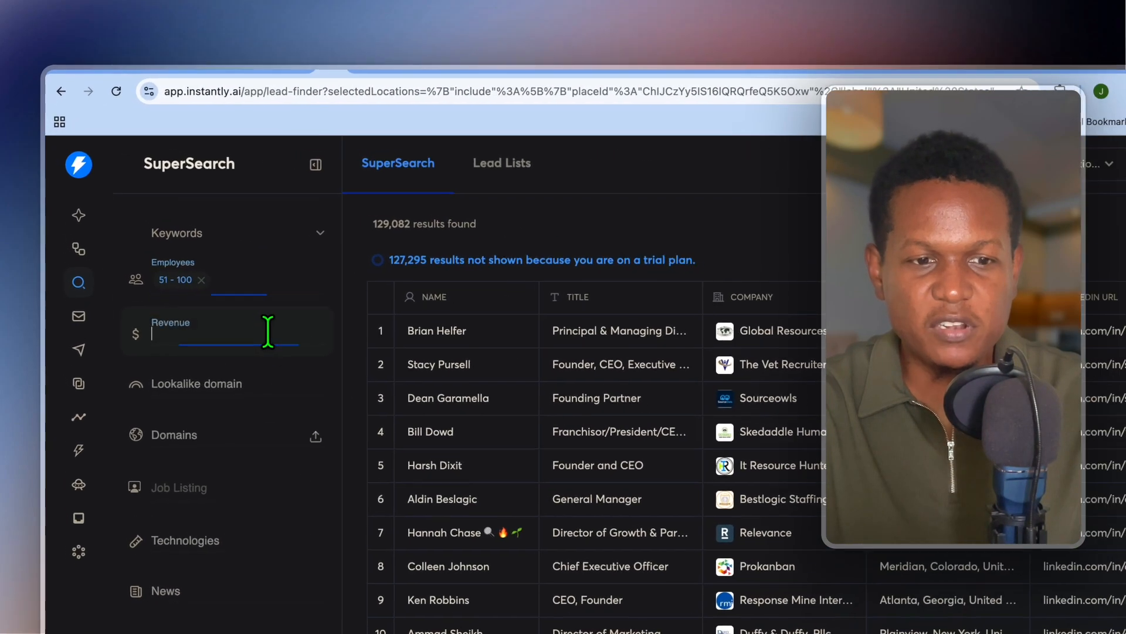
# Apply the $0 - 1M revenue filter, narrowing results to 721 leads.
pyautogui.click(205, 280)
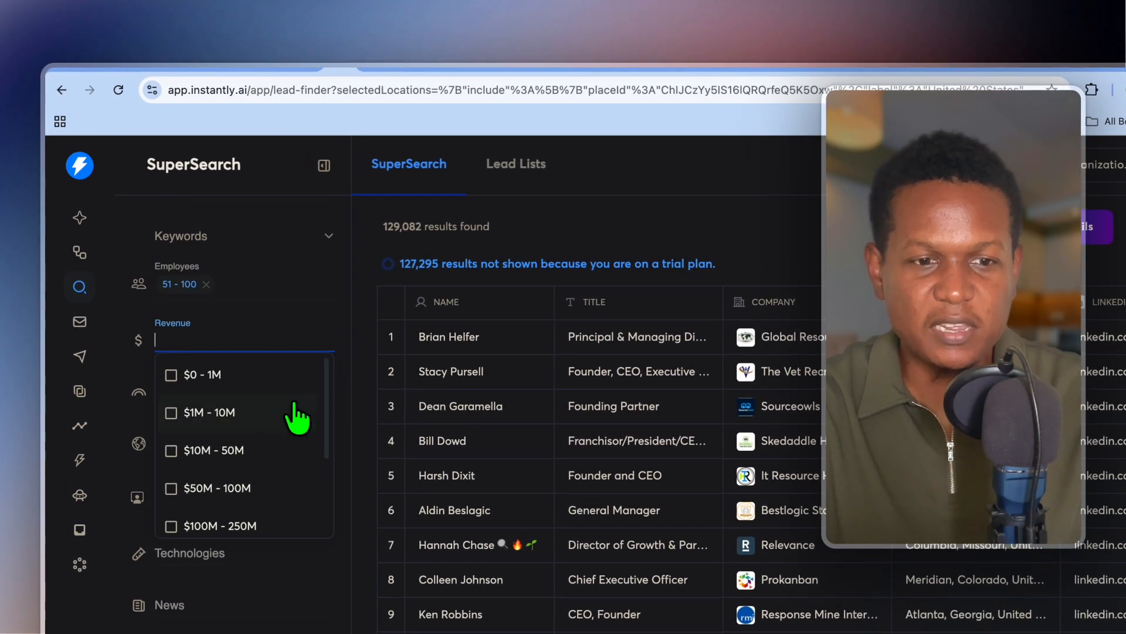
pyautogui.click(223, 378)
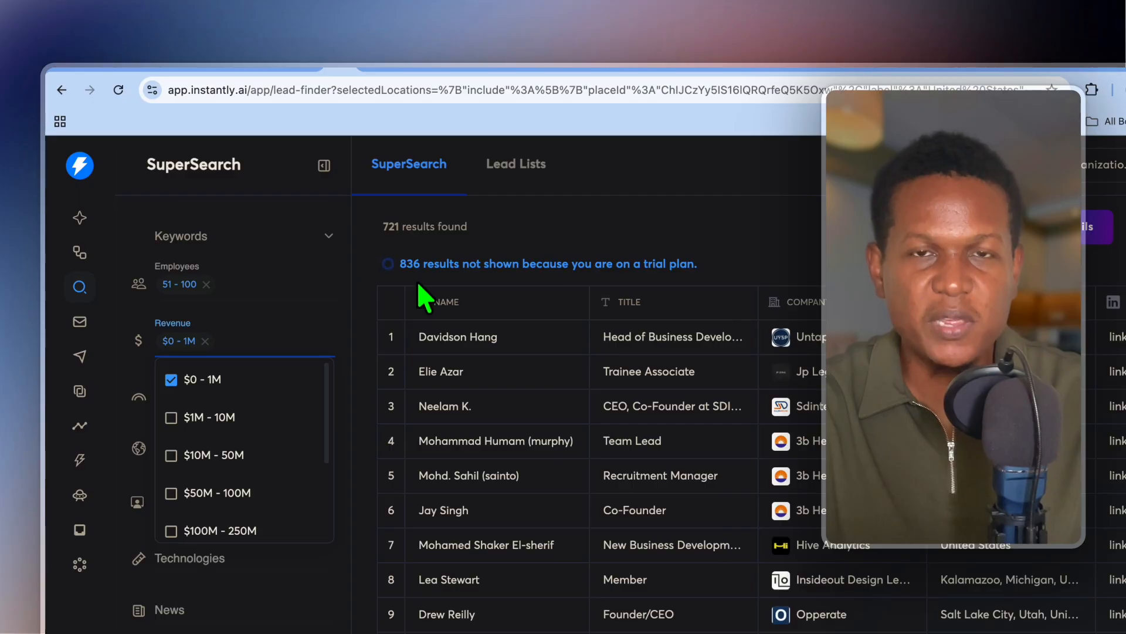
pyautogui.click(351, 394)
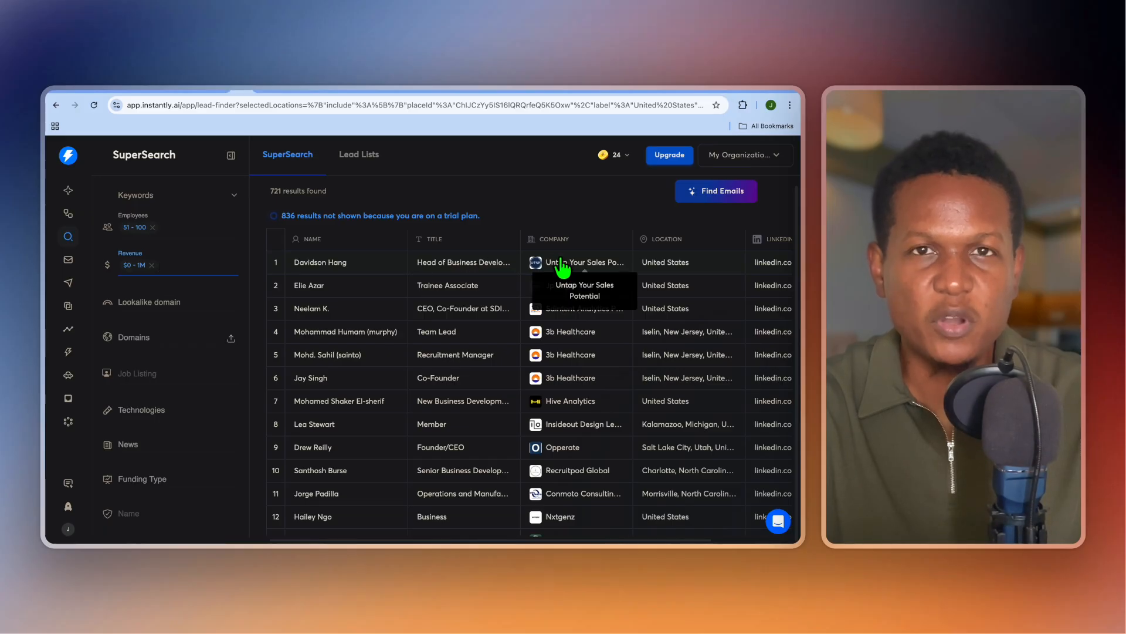
pyautogui.click(562, 262)
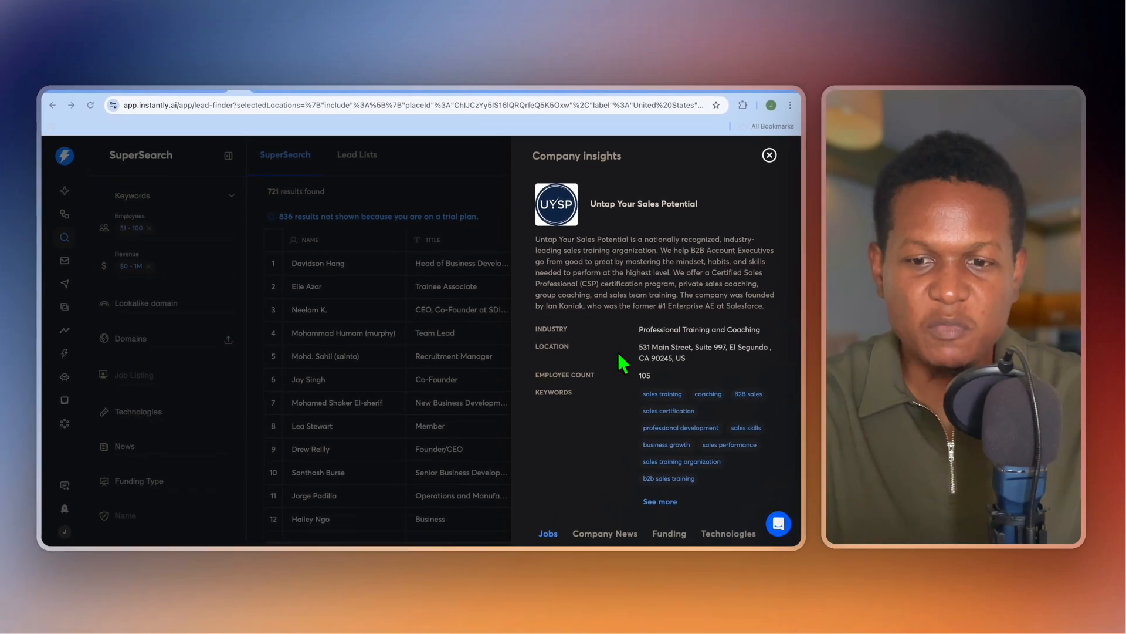
pyautogui.scroll(-3, 621, 364)
pyautogui.scroll(3, 622, 364)
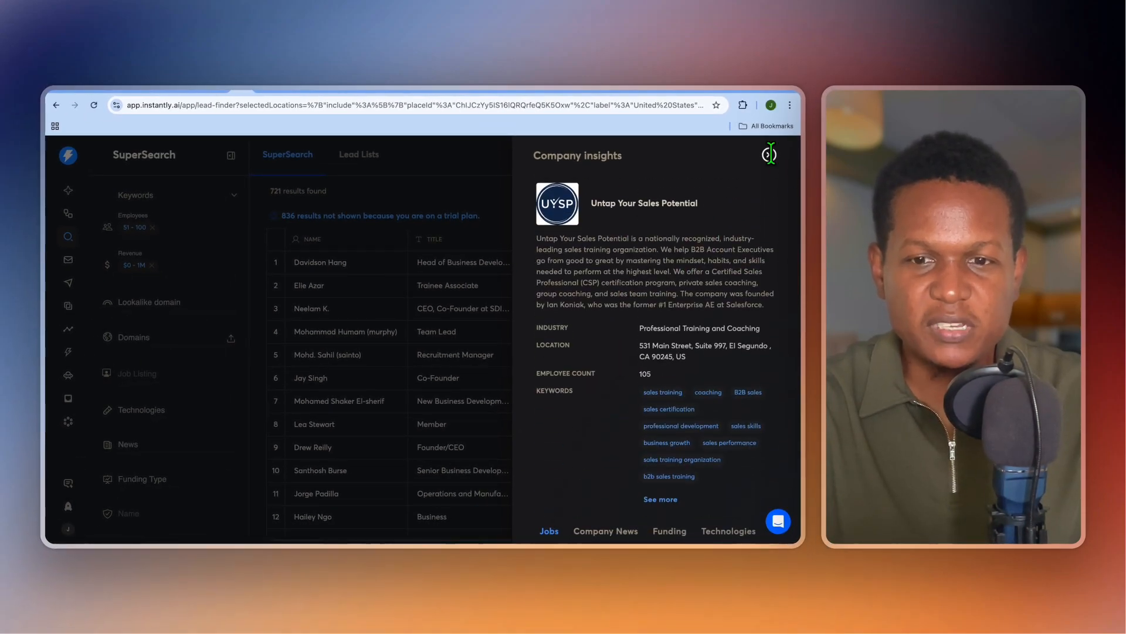
pyautogui.click(769, 155)
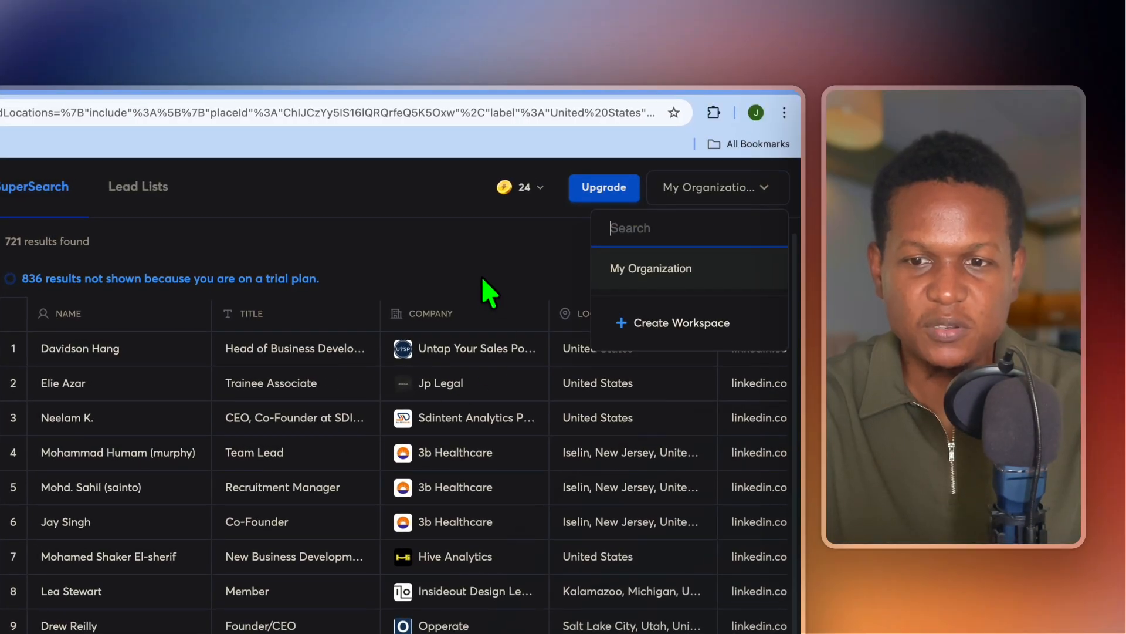
# Close the My Organization list and scroll the results to view the LinkedIn URL column.
pyautogui.click(486, 257)
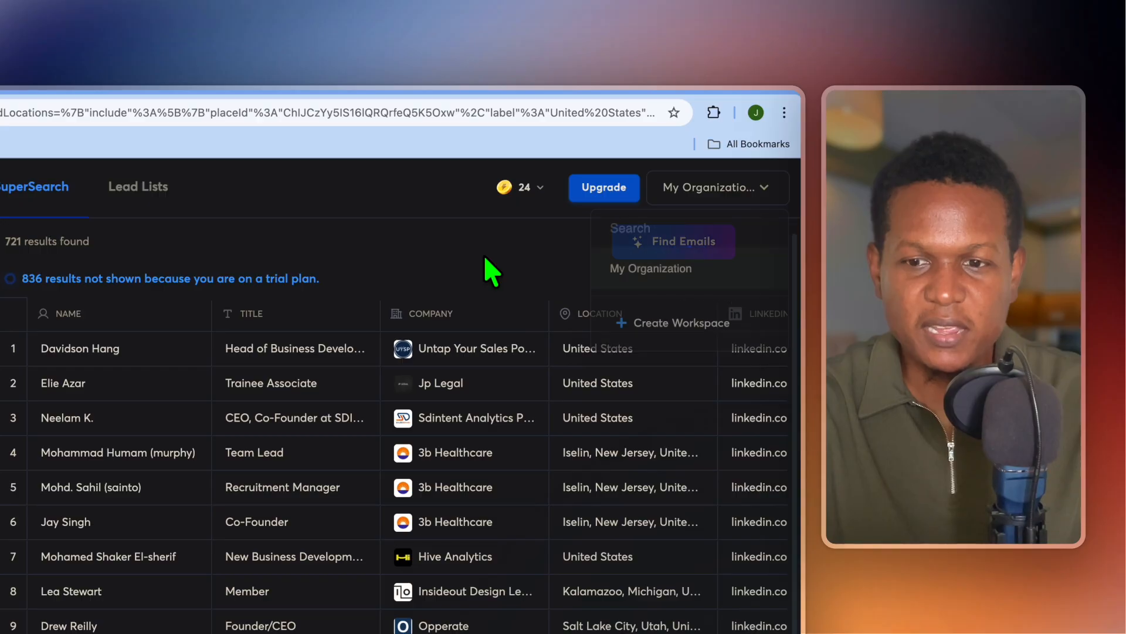
pyautogui.hscroll(3, 540, 475)
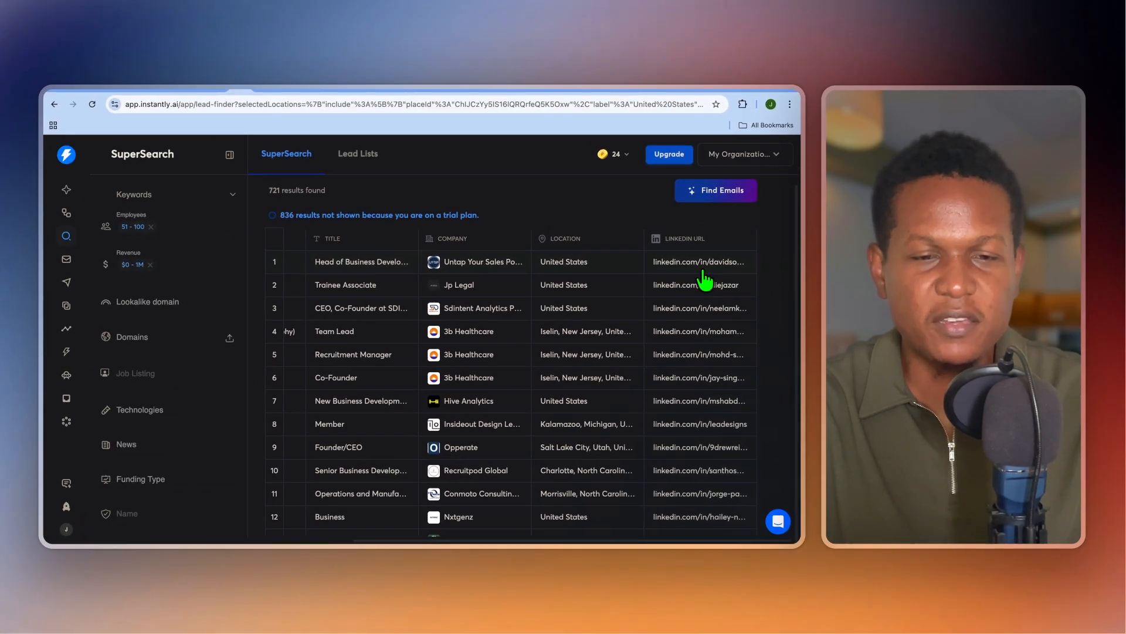
pyautogui.hscroll(-3, 602, 311)
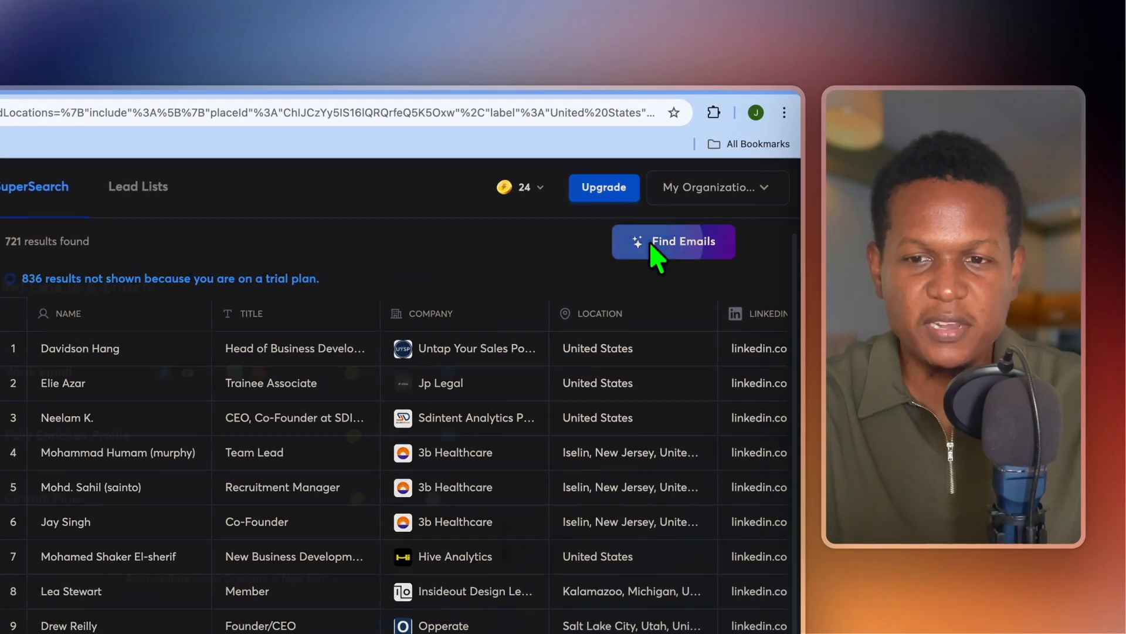
# Find emails with the enrich count changed from 25 to 5 leads, saving a new list.
pyautogui.click(654, 247)
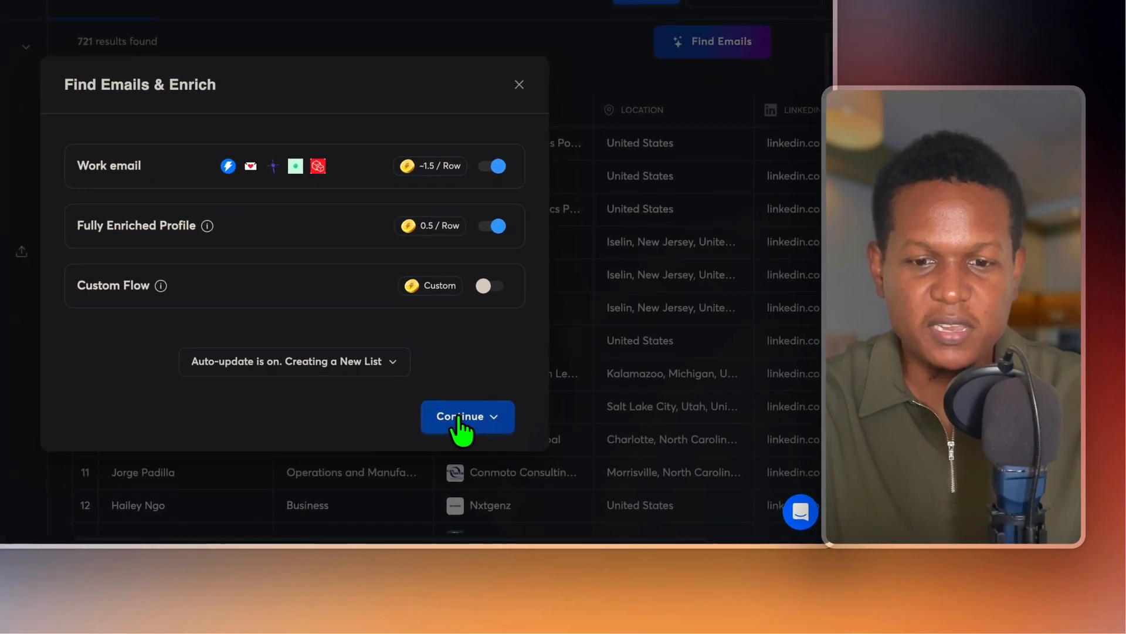
pyautogui.click(538, 456)
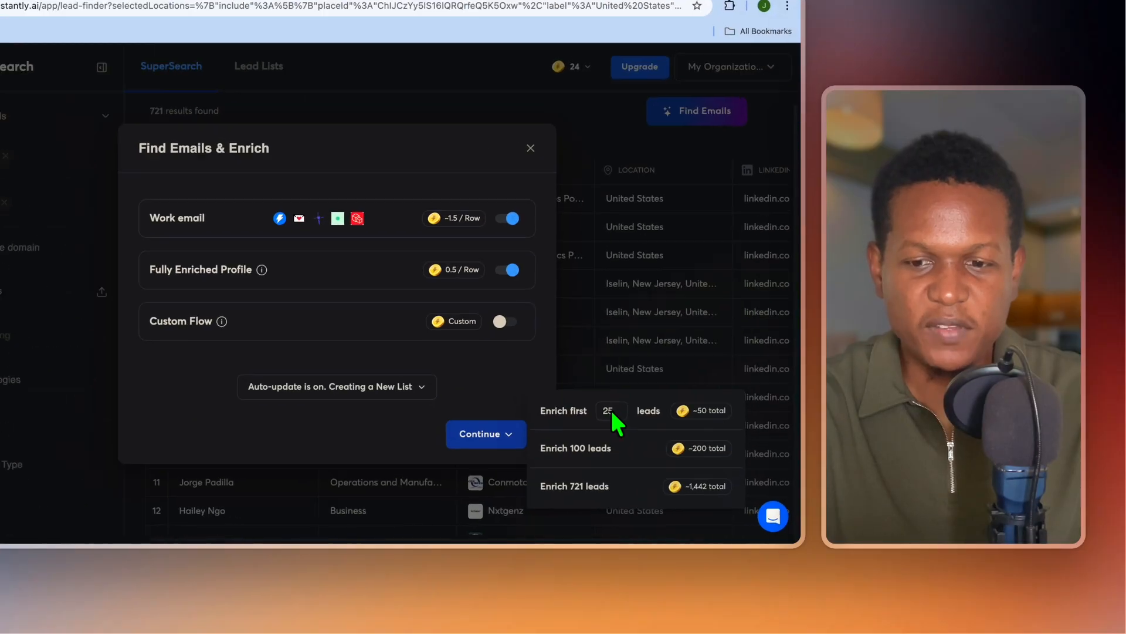
pyautogui.click(648, 436)
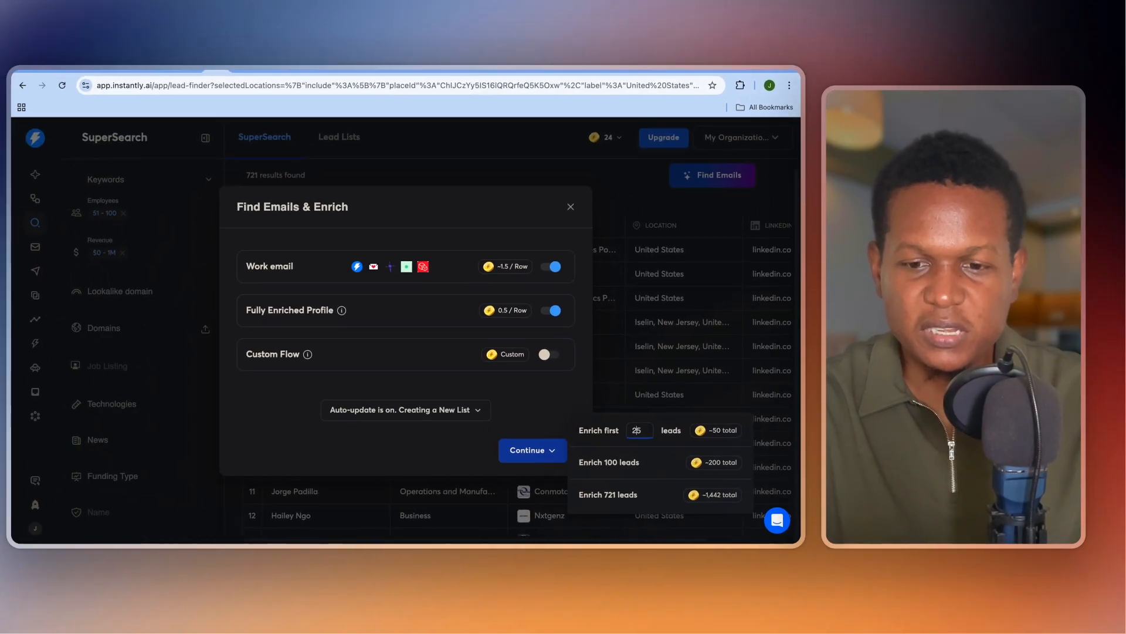
pyautogui.press('BackSpace')
pyautogui.press('BackSpace')
pyautogui.write('5')
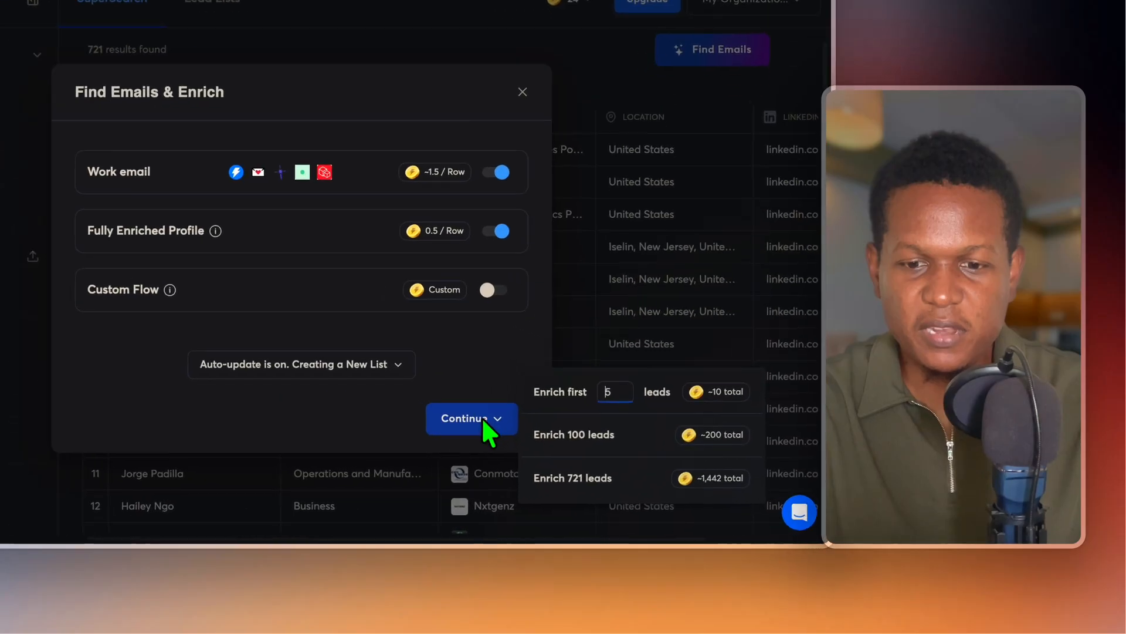
pyautogui.click(433, 437)
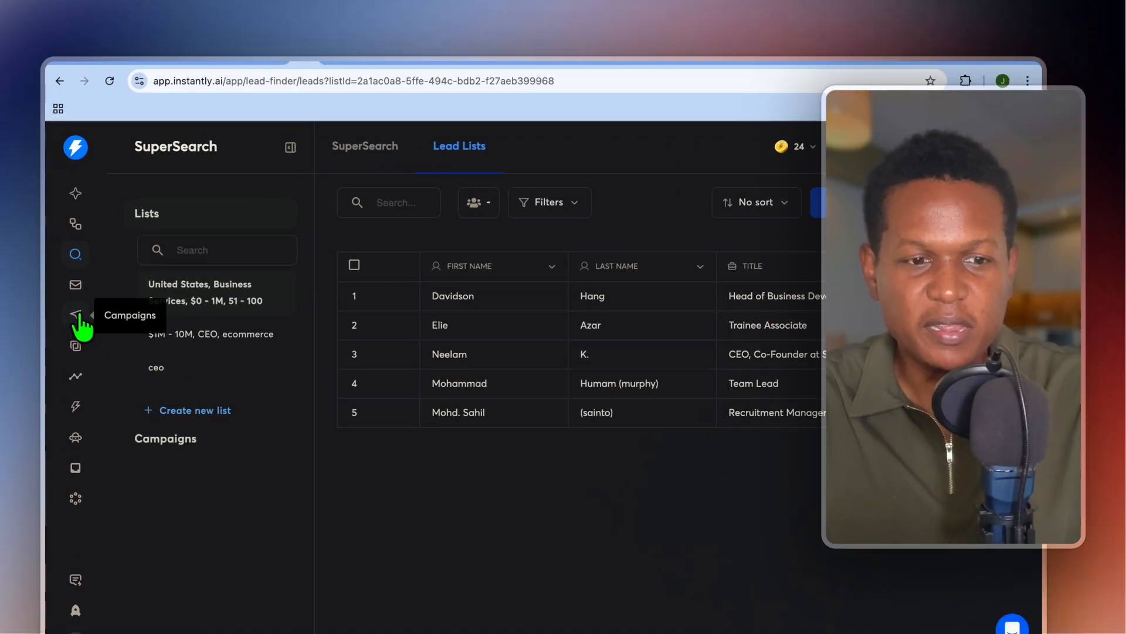
# Create a new campaign named 'My Campaign' and choose SuperSearch as its lead source.
pyautogui.click(79, 316)
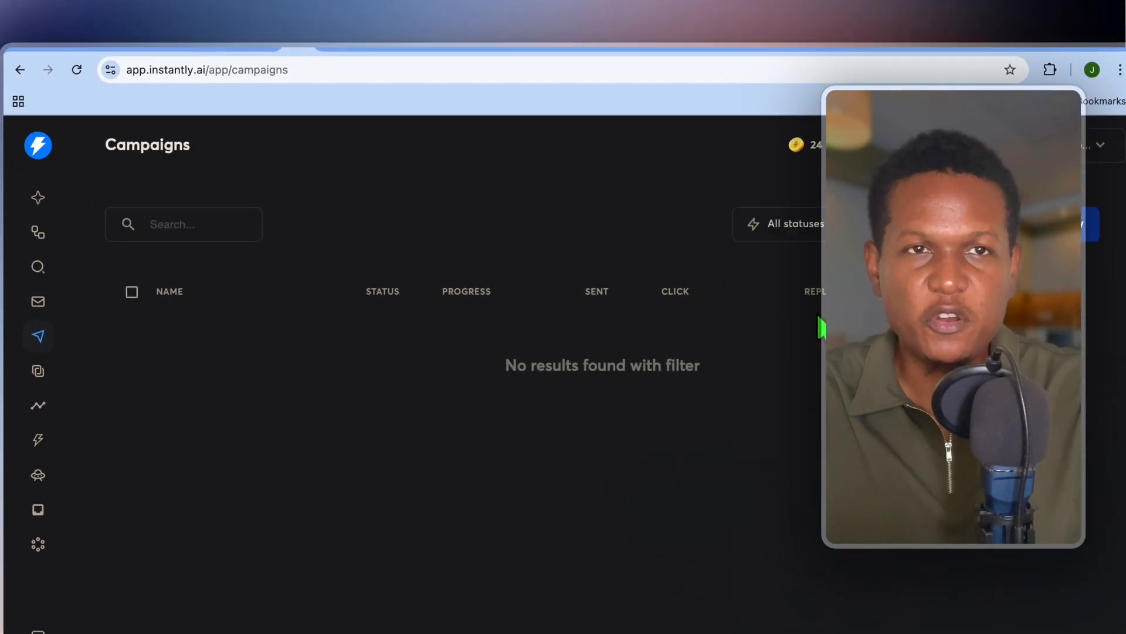
pyautogui.click(1045, 223)
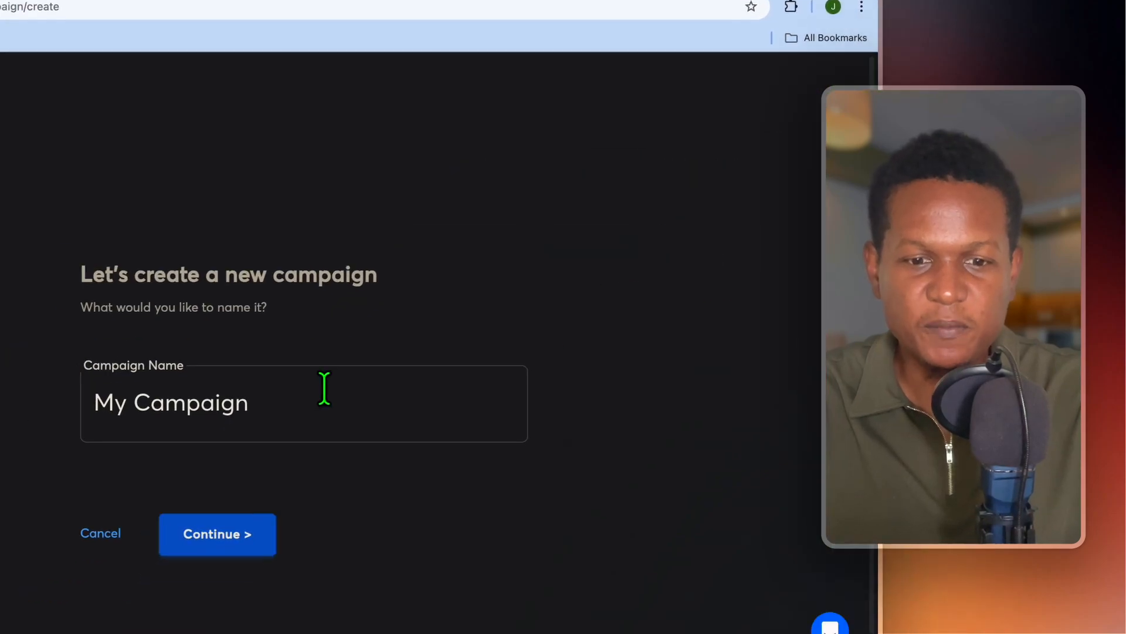
pyautogui.click(373, 418)
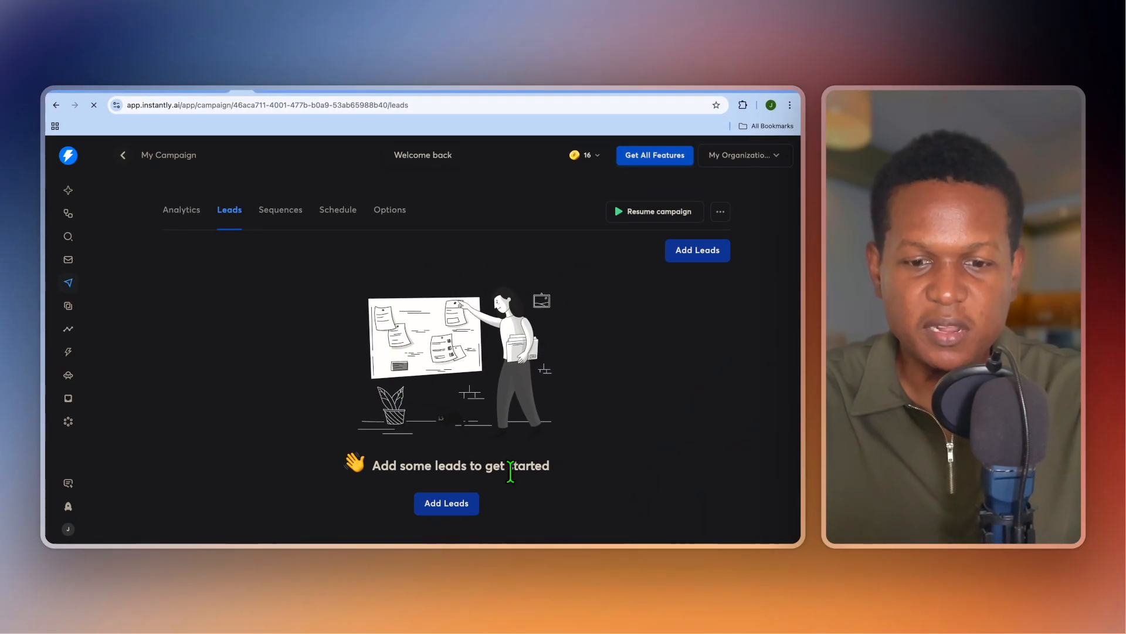
pyautogui.click(452, 503)
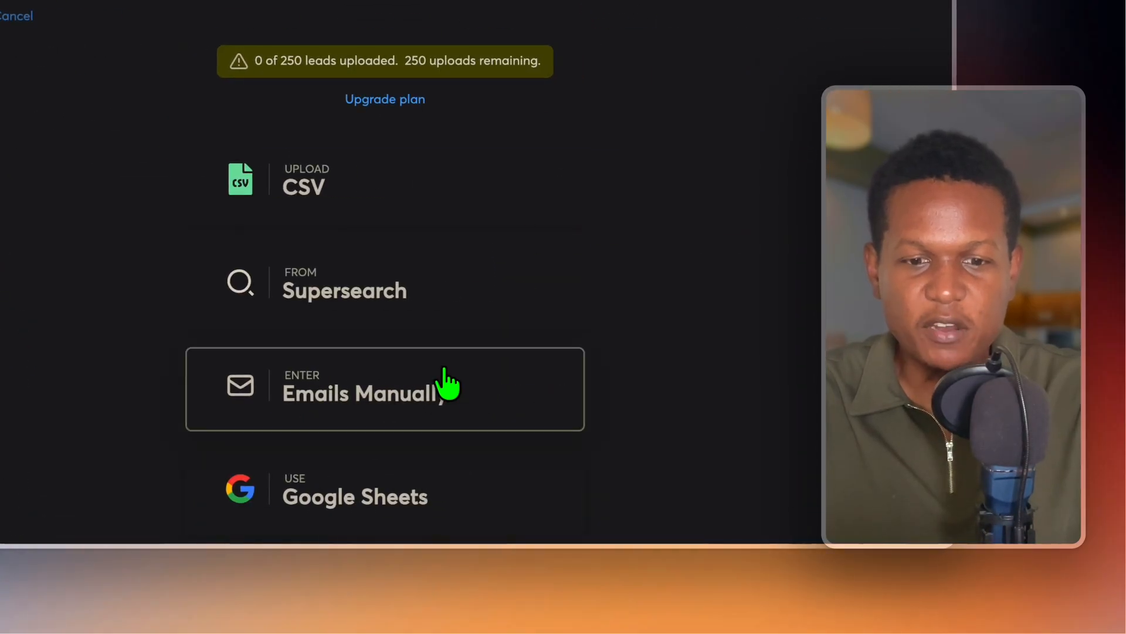
pyautogui.click(434, 296)
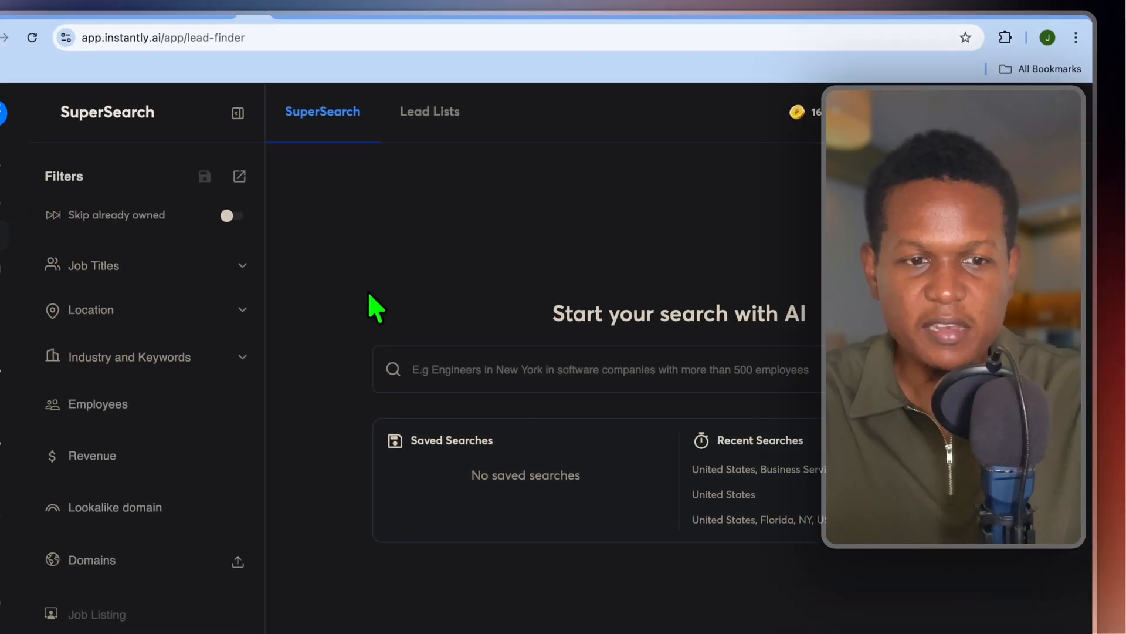
# Select all five leads in the new list and move them to My Campaign.
pyautogui.click(498, 173)
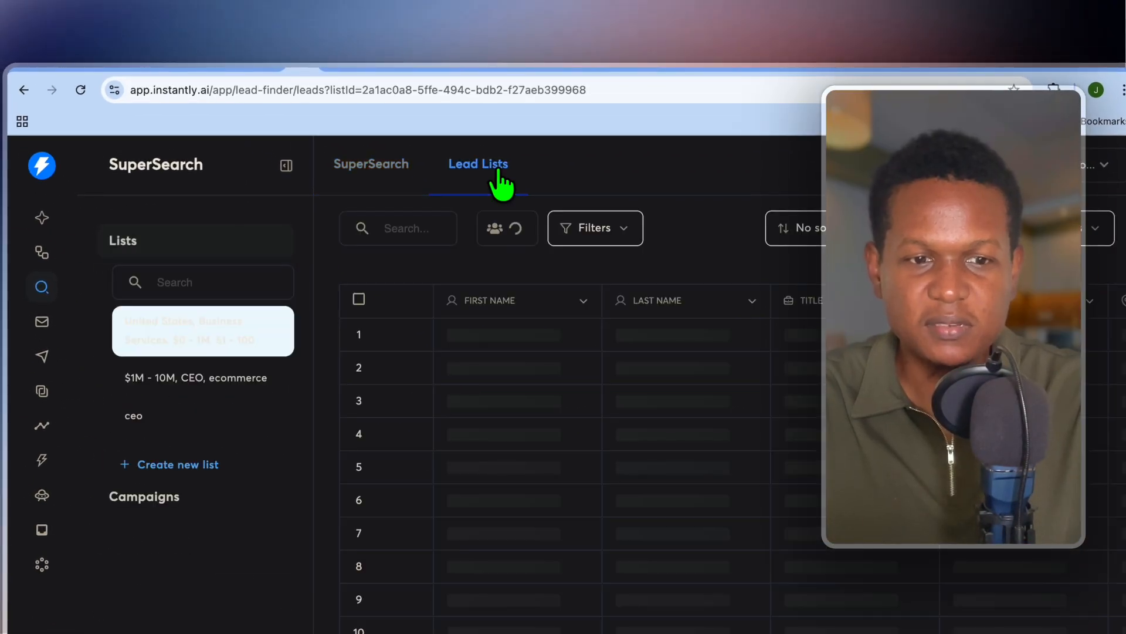
pyautogui.click(207, 333)
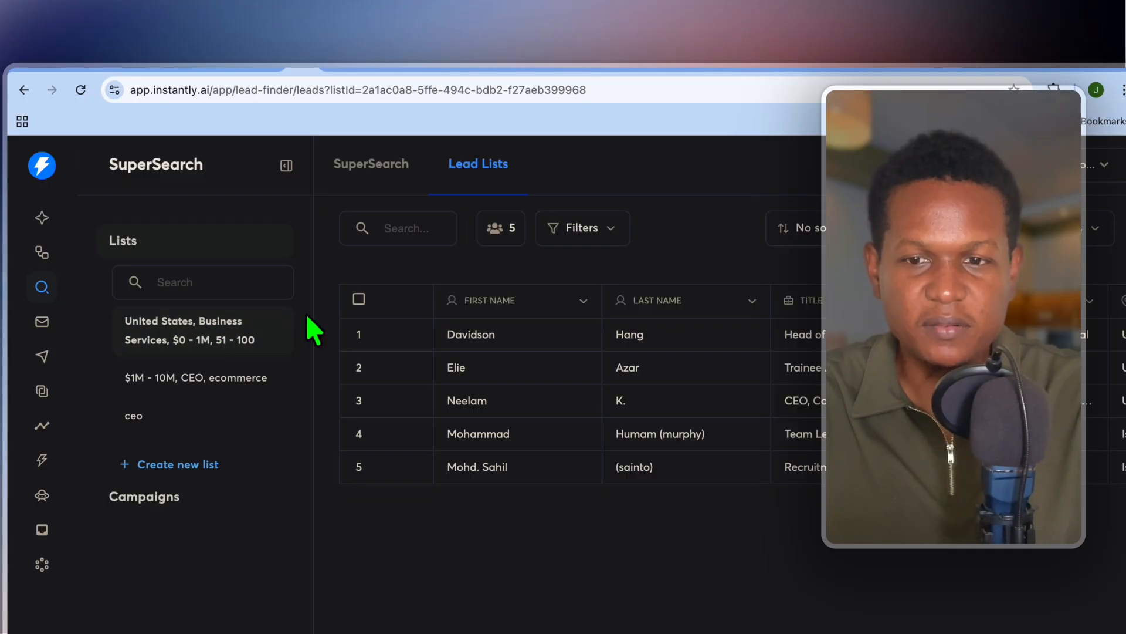
pyautogui.click(359, 299)
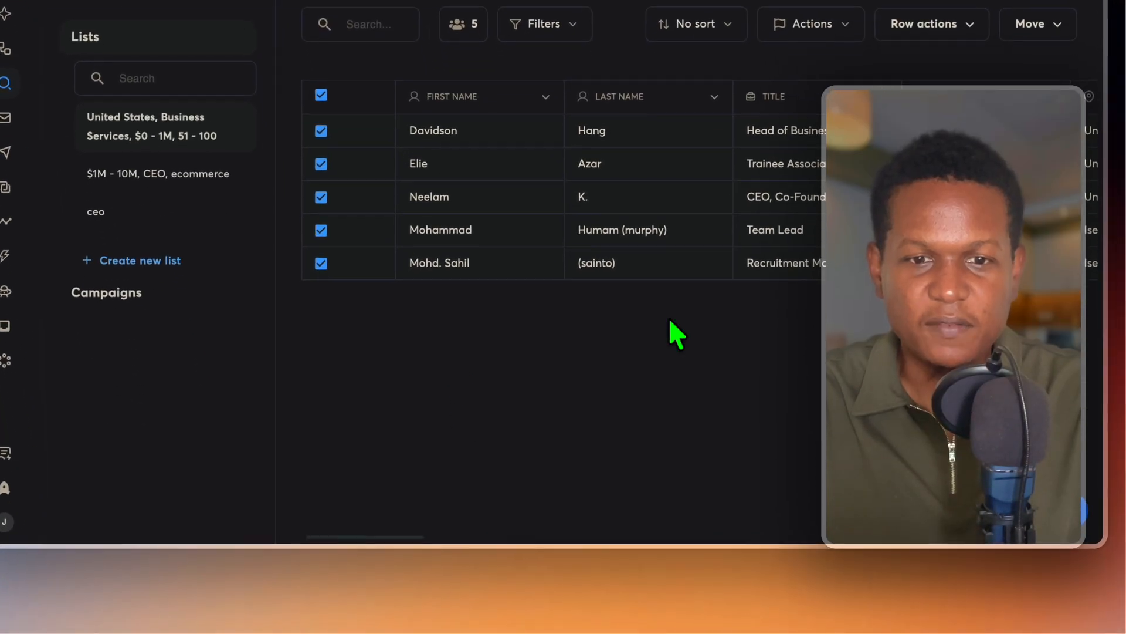
pyautogui.click(1056, 24)
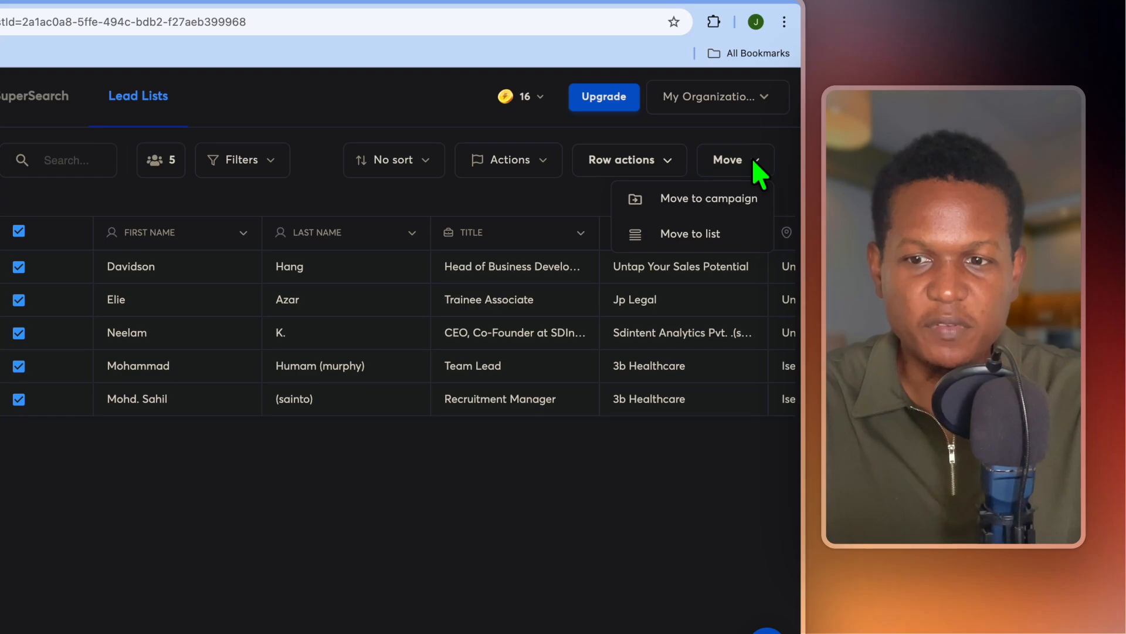
pyautogui.click(720, 204)
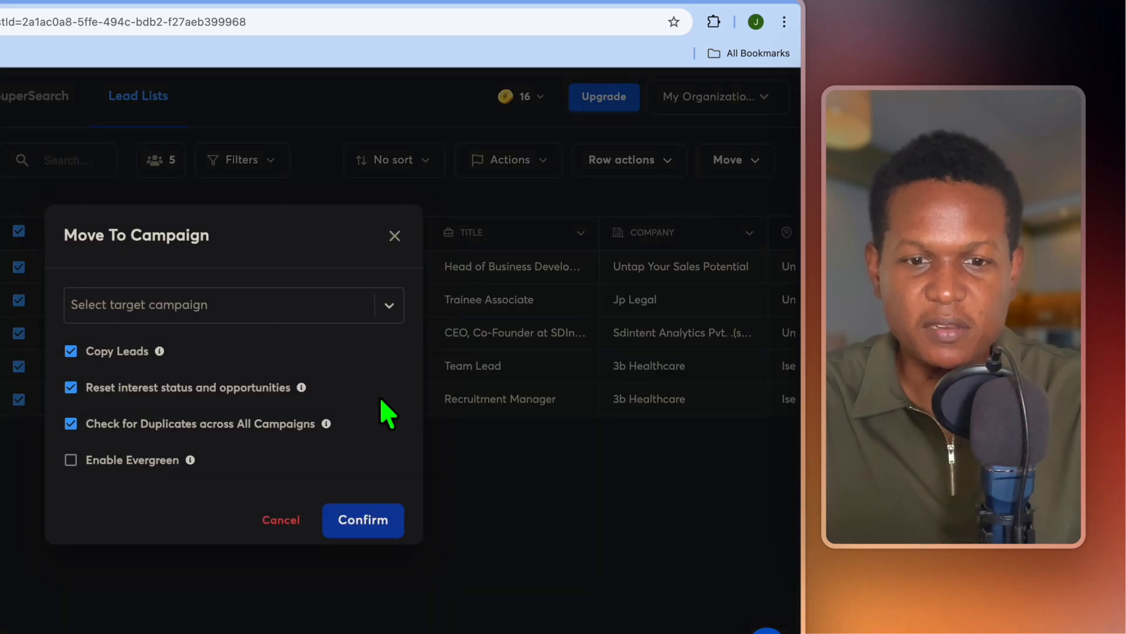
pyautogui.click(383, 307)
pyautogui.click(259, 347)
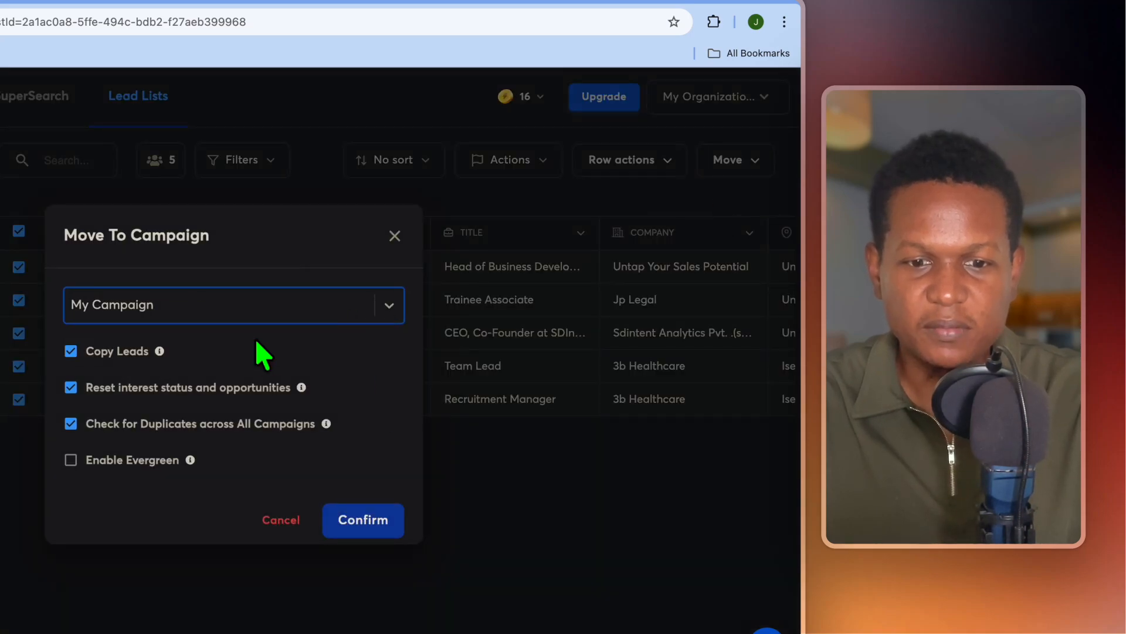
pyautogui.click(387, 531)
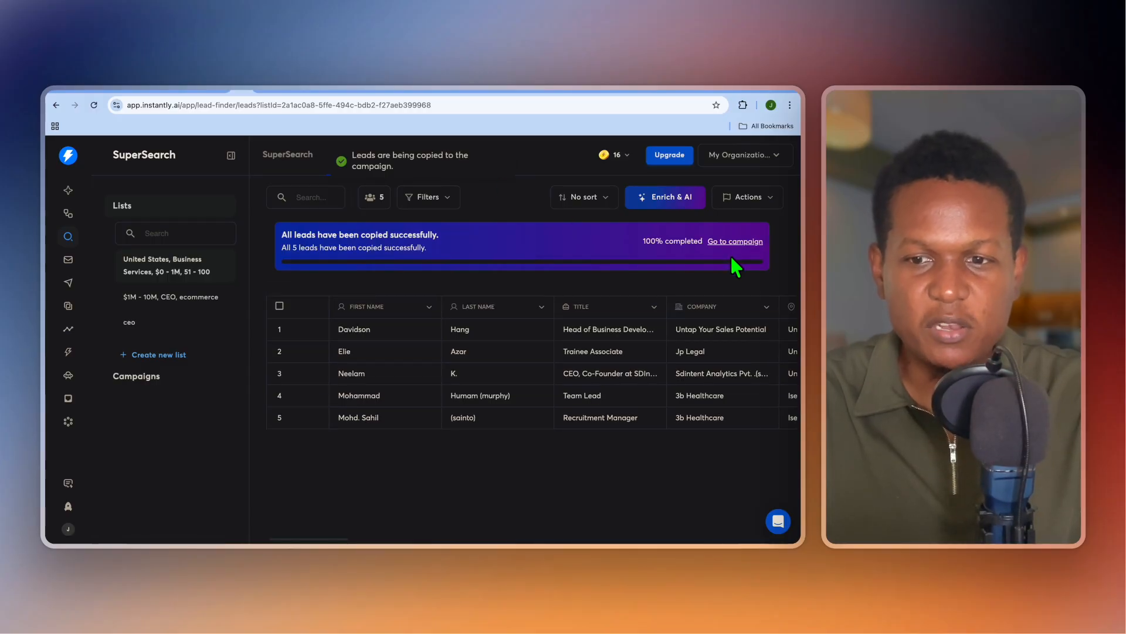
# Go to My Campaign's Sequences tab and bring up AI tools for the empty Step 1 email.
pyautogui.click(736, 243)
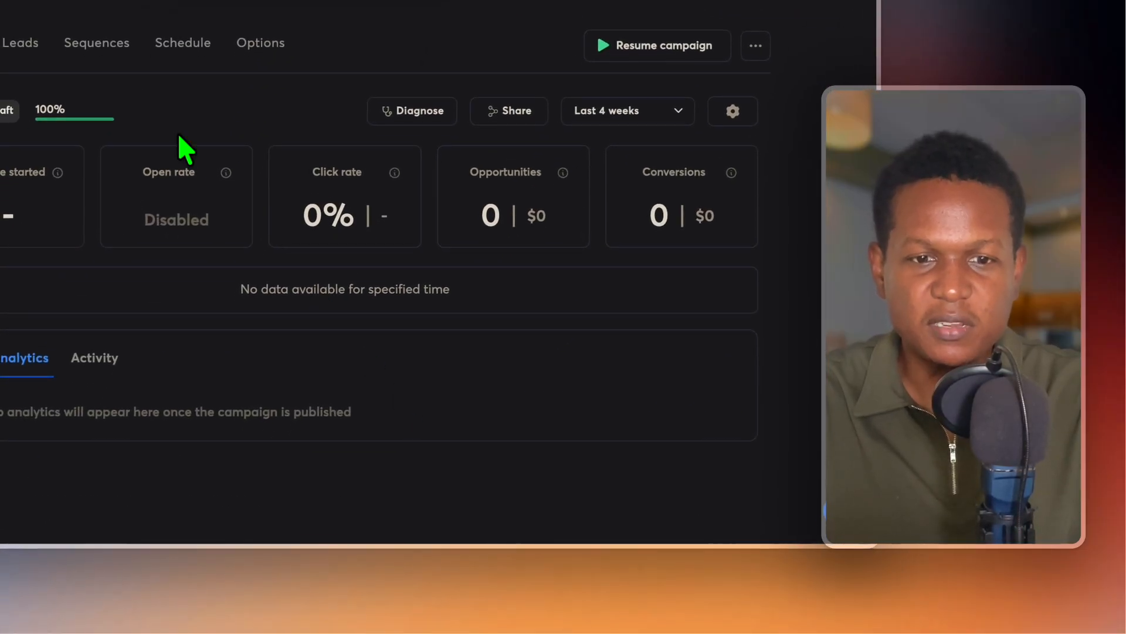
pyautogui.click(97, 42)
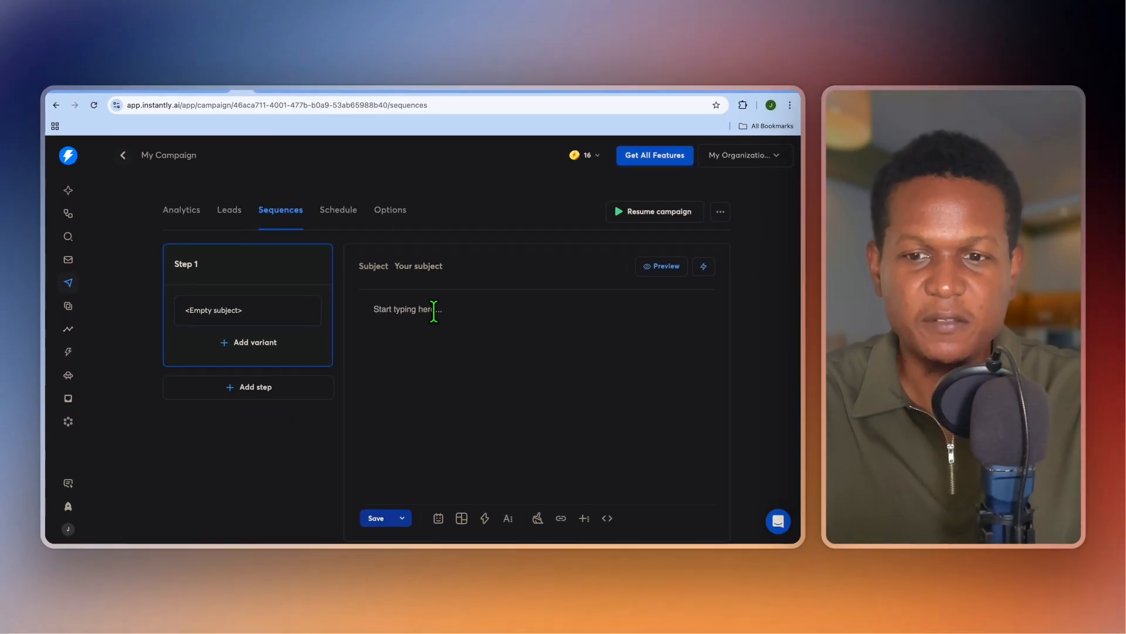
pyautogui.click(427, 267)
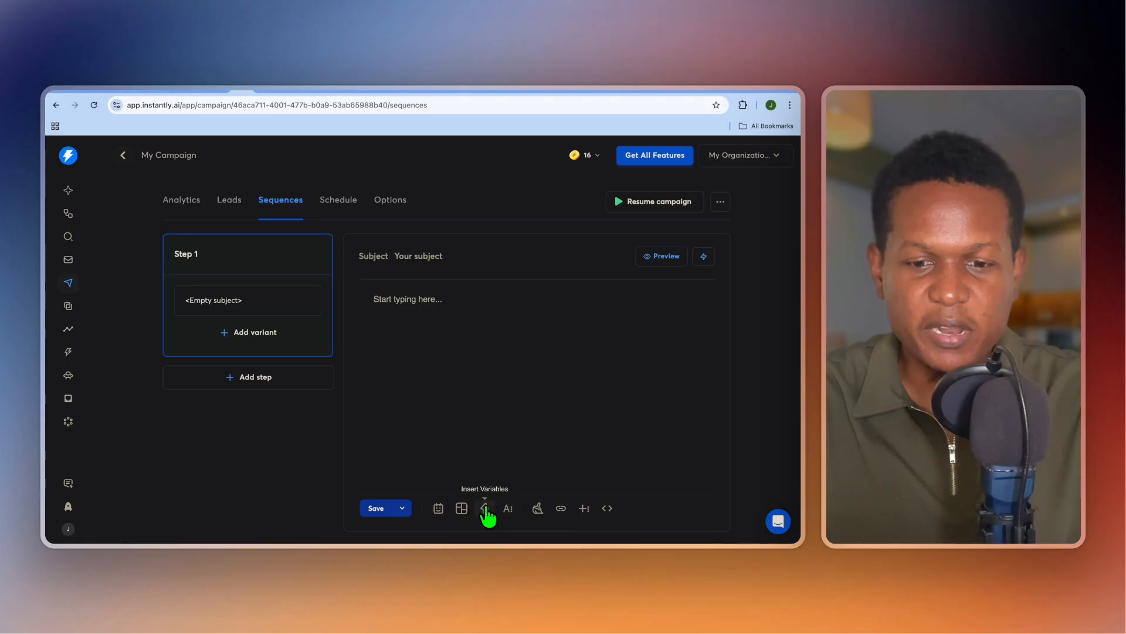
pyautogui.click(438, 508)
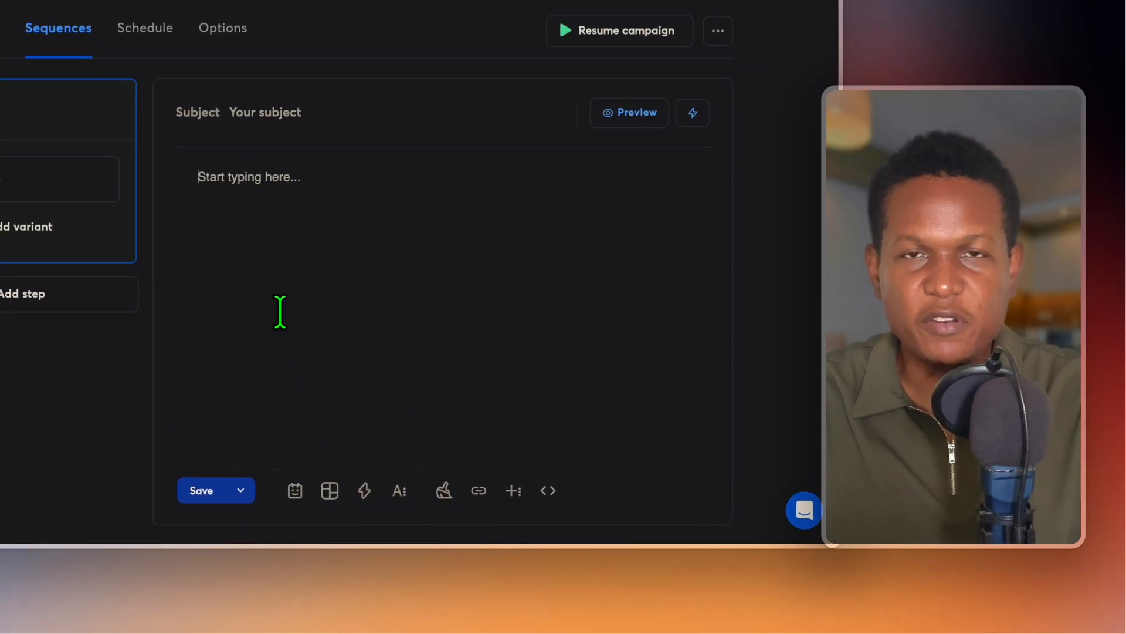
# Add a Step 2 follow-up sent 1 day after Step 1 and start its email body.
pyautogui.click(50, 306)
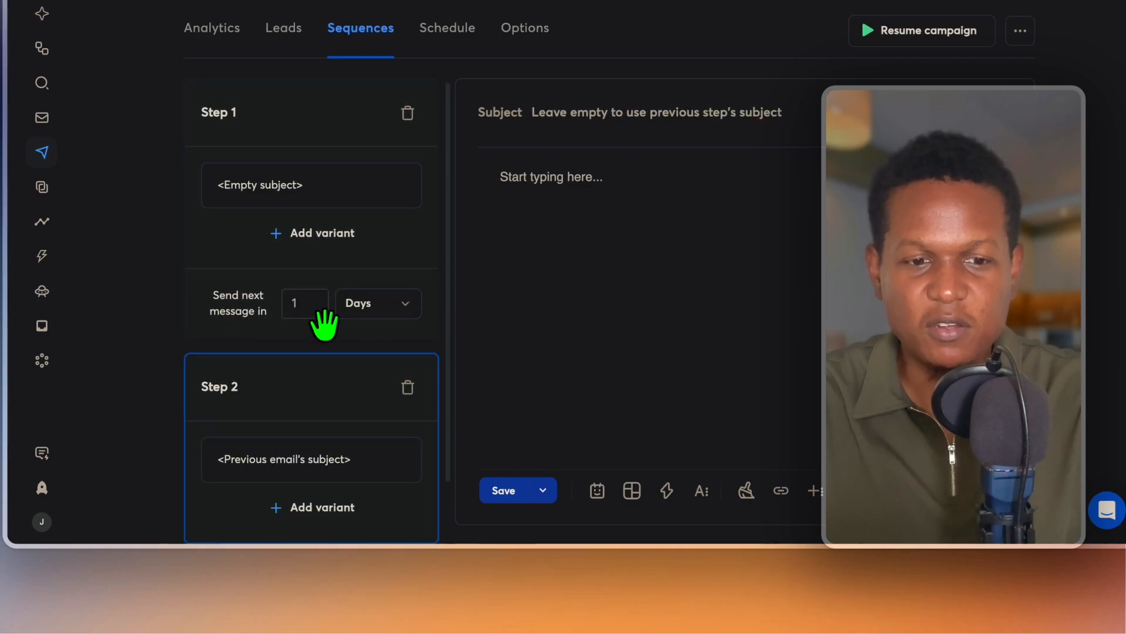
pyautogui.scroll(-2, 324, 324)
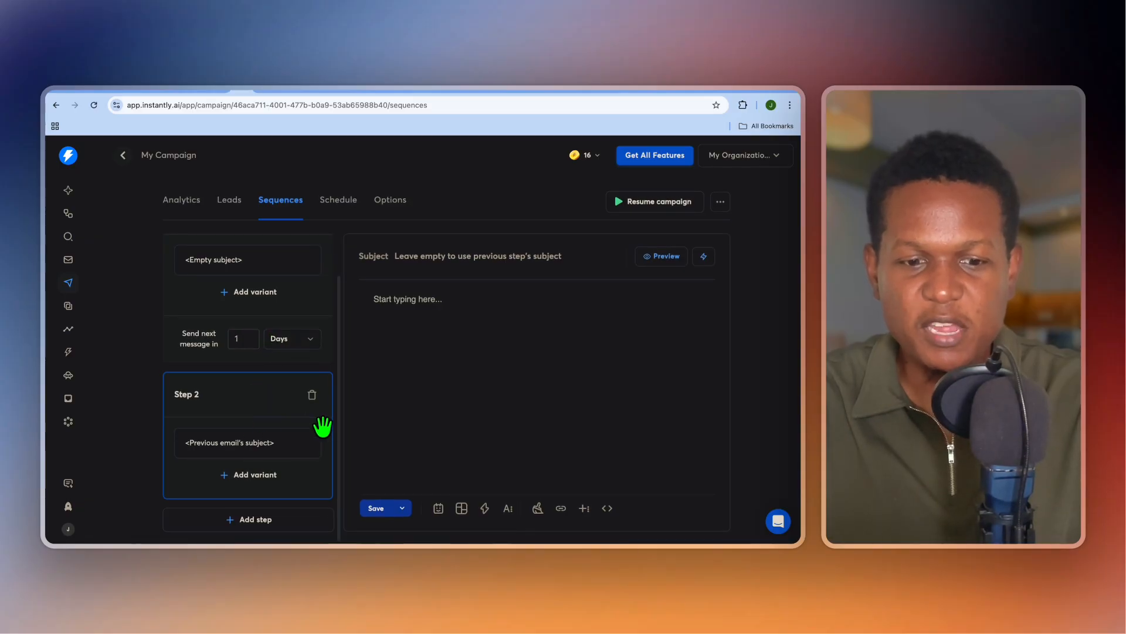
pyautogui.scroll(2, 322, 426)
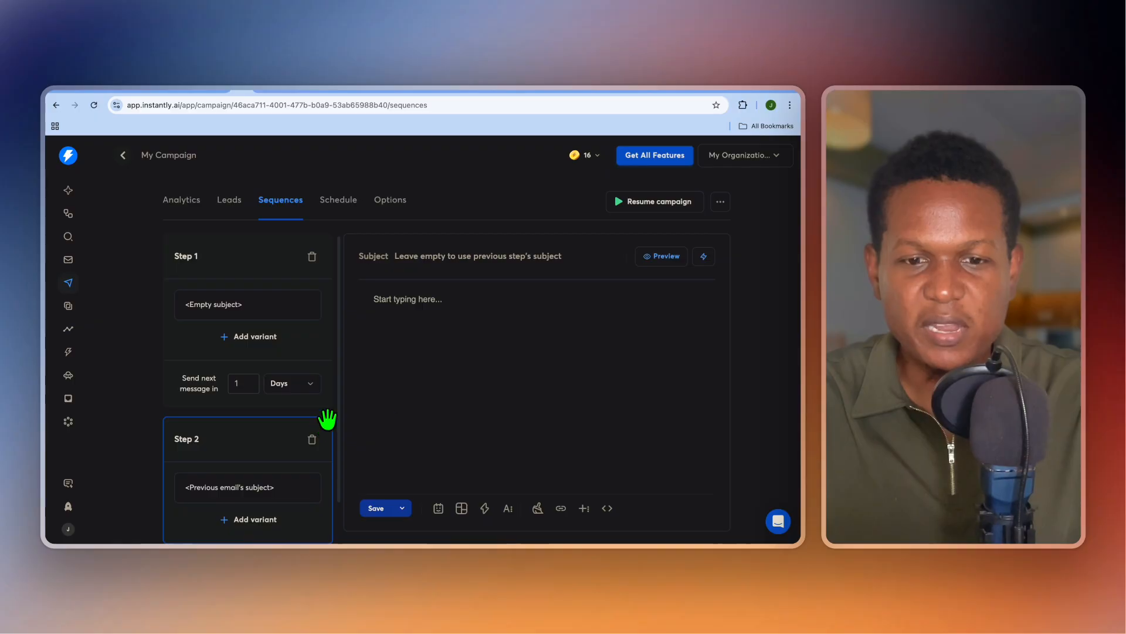
pyautogui.click(440, 315)
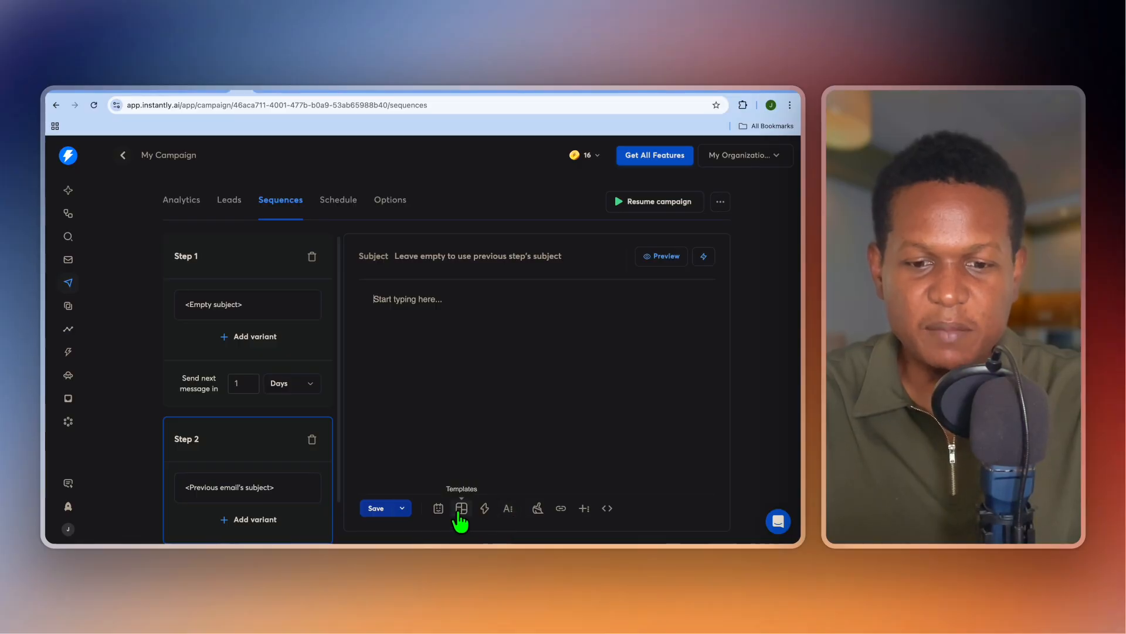
# Open the template library and expand the Video Production and Lead Generation categories.
pyautogui.click(461, 510)
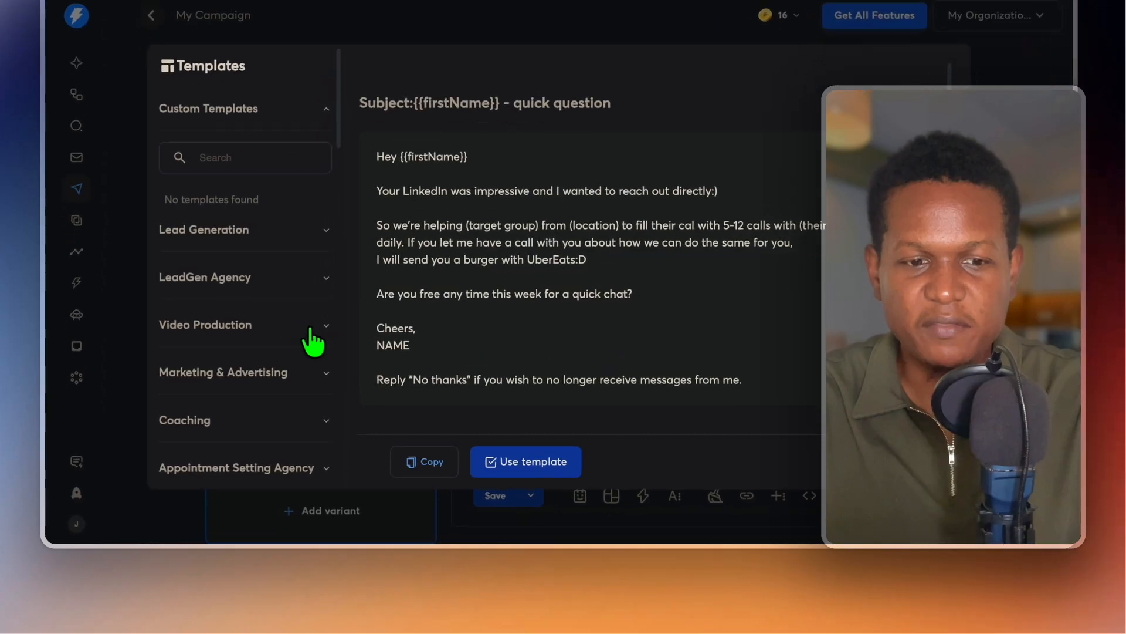
pyautogui.click(242, 388)
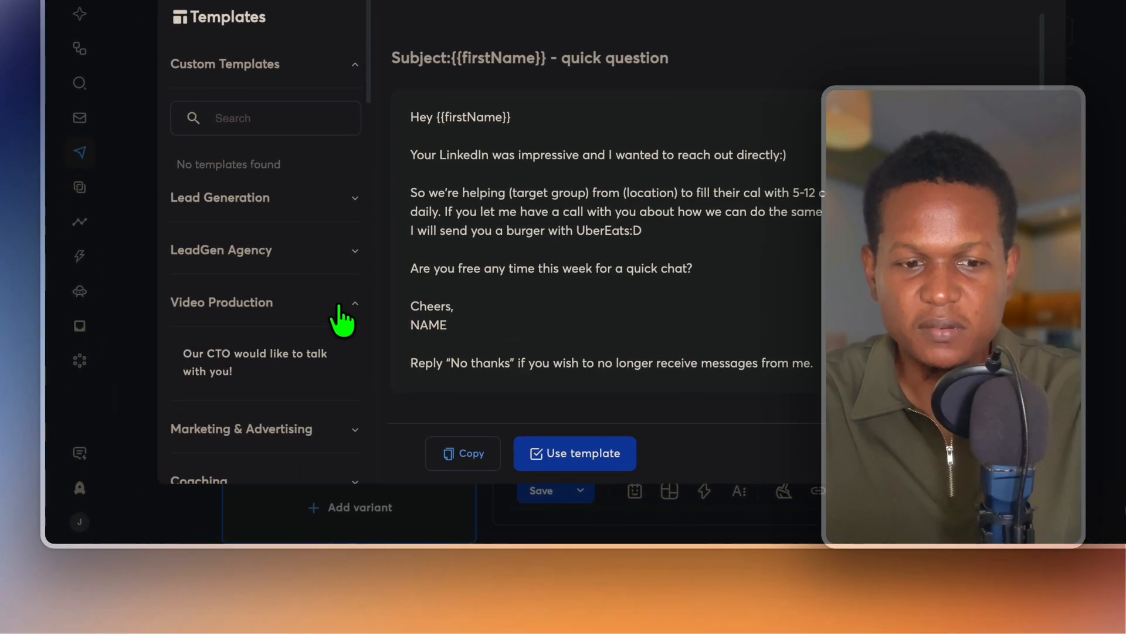
pyautogui.scroll(-4, 279, 402)
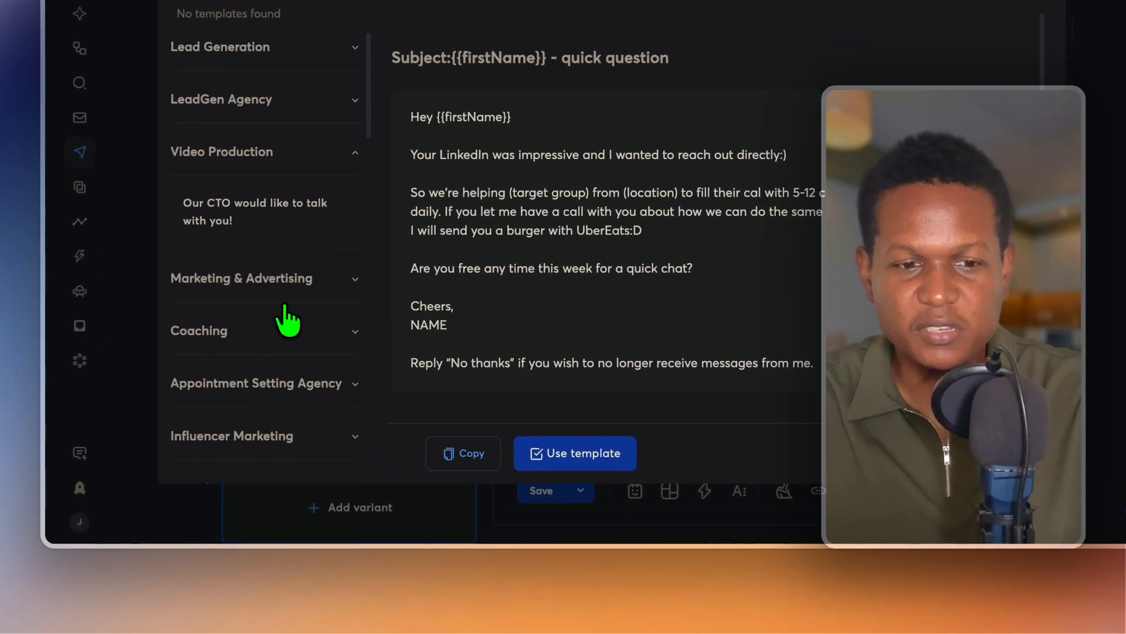
pyautogui.scroll(2, 296, 218)
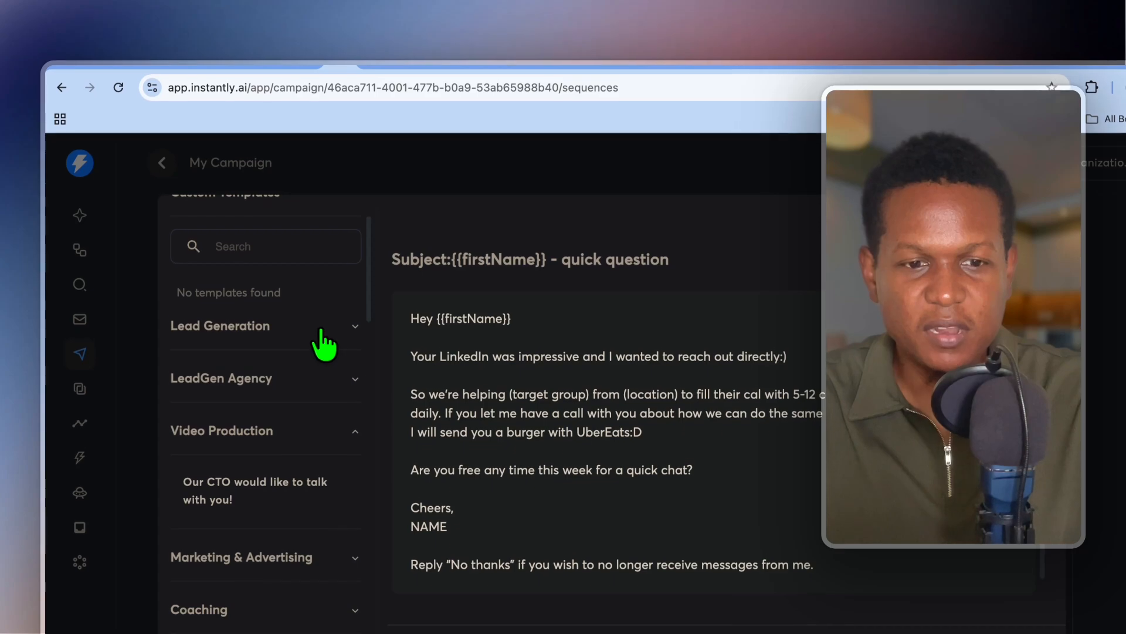
pyautogui.click(324, 135)
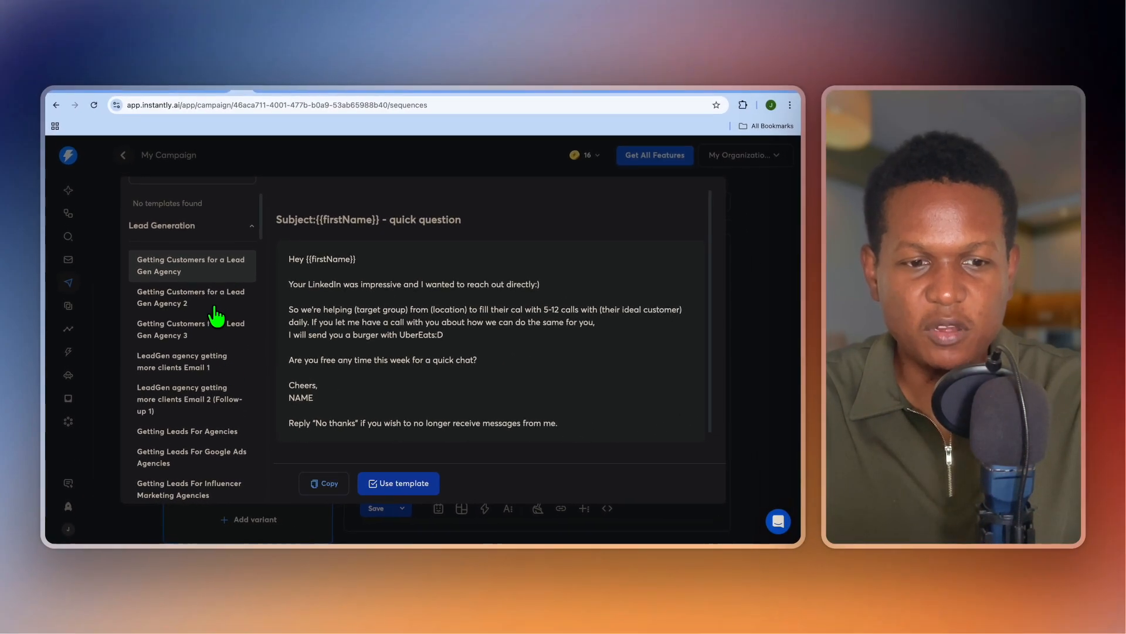
pyautogui.scroll(-3, 197, 332)
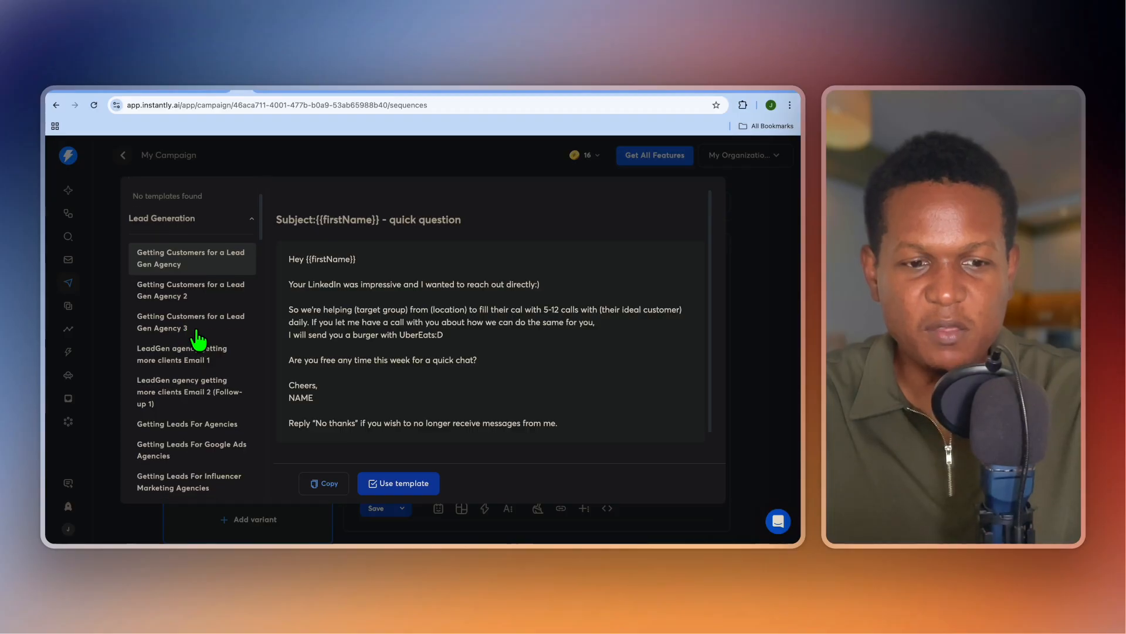
pyautogui.scroll(5, 199, 334)
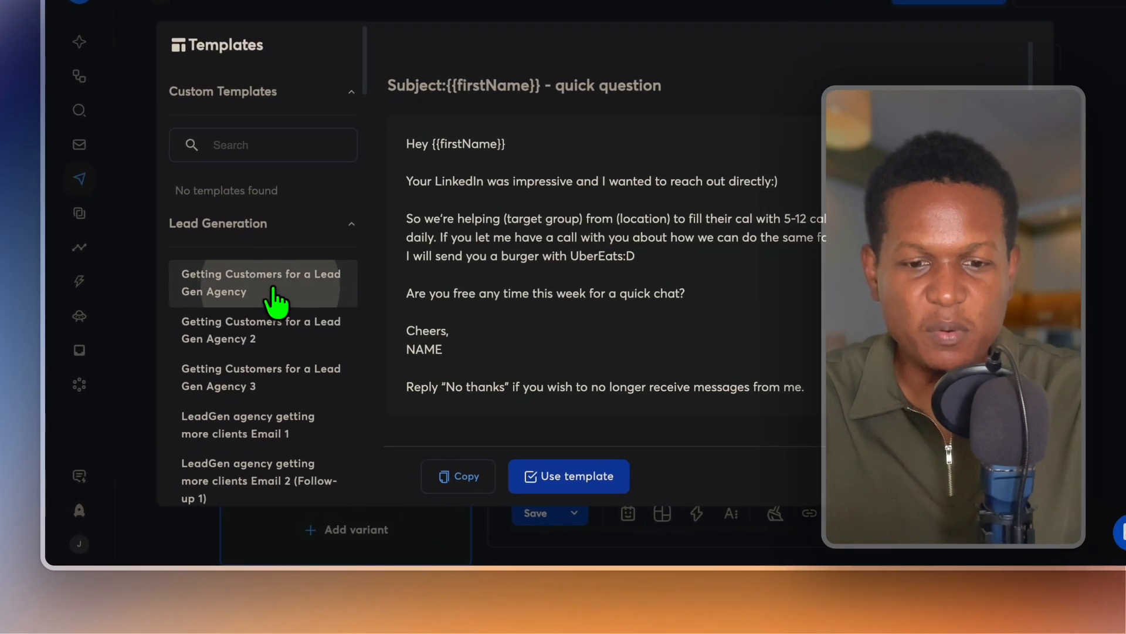
# Load the '{{firstName}} - quick question' template into Step 2 and save it.
pyautogui.click(584, 476)
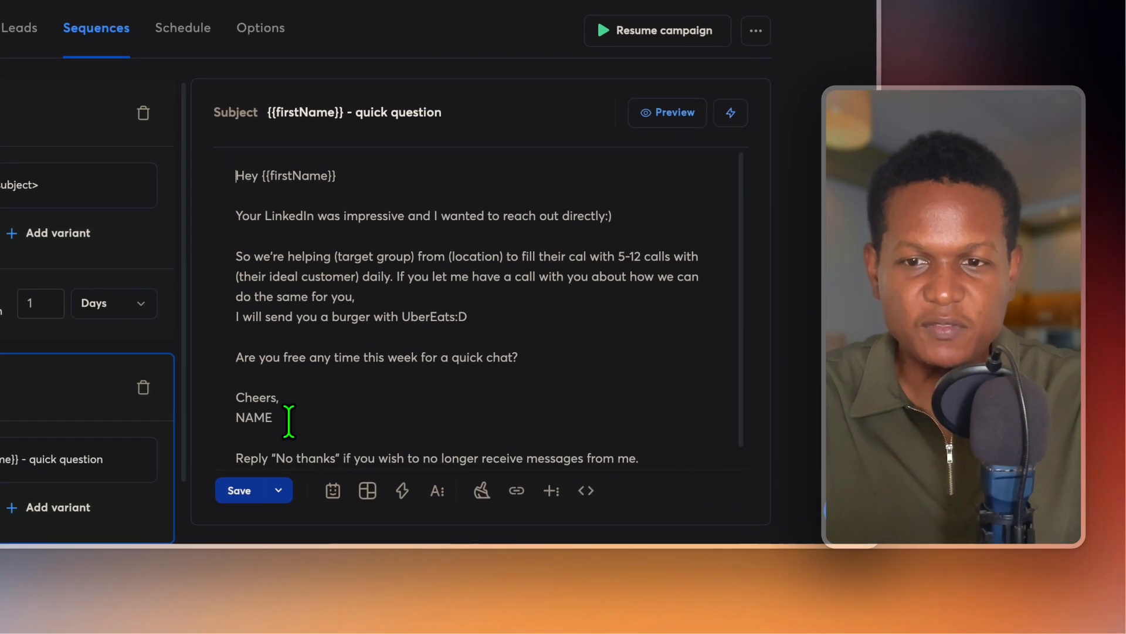
pyautogui.scroll(-1, 289, 431)
pyautogui.click(254, 499)
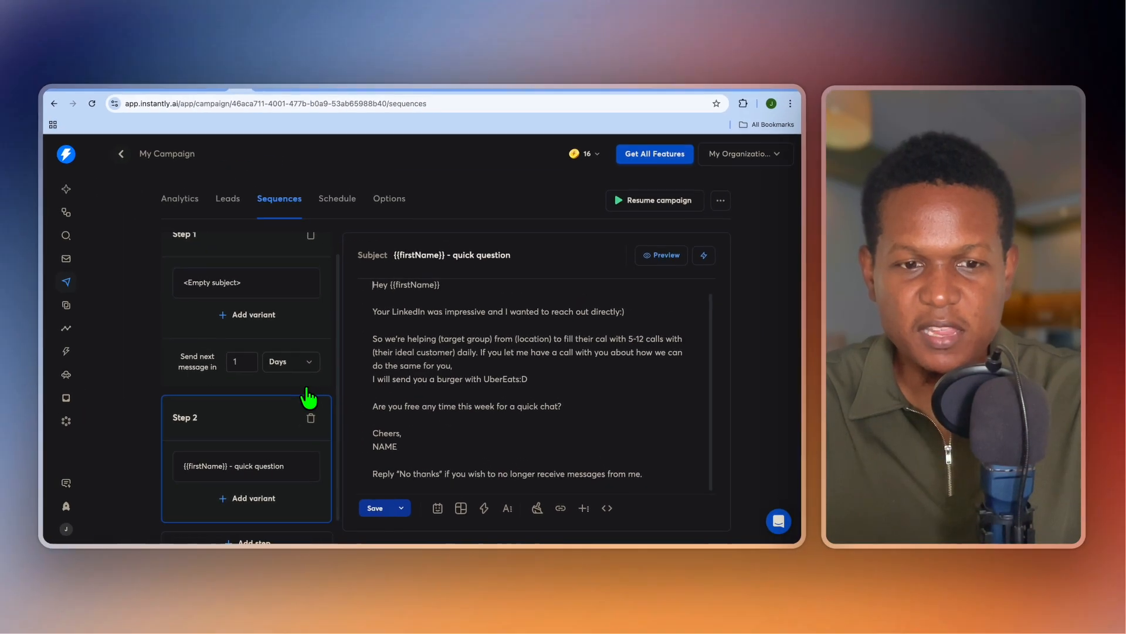
pyautogui.scroll(-2, 307, 397)
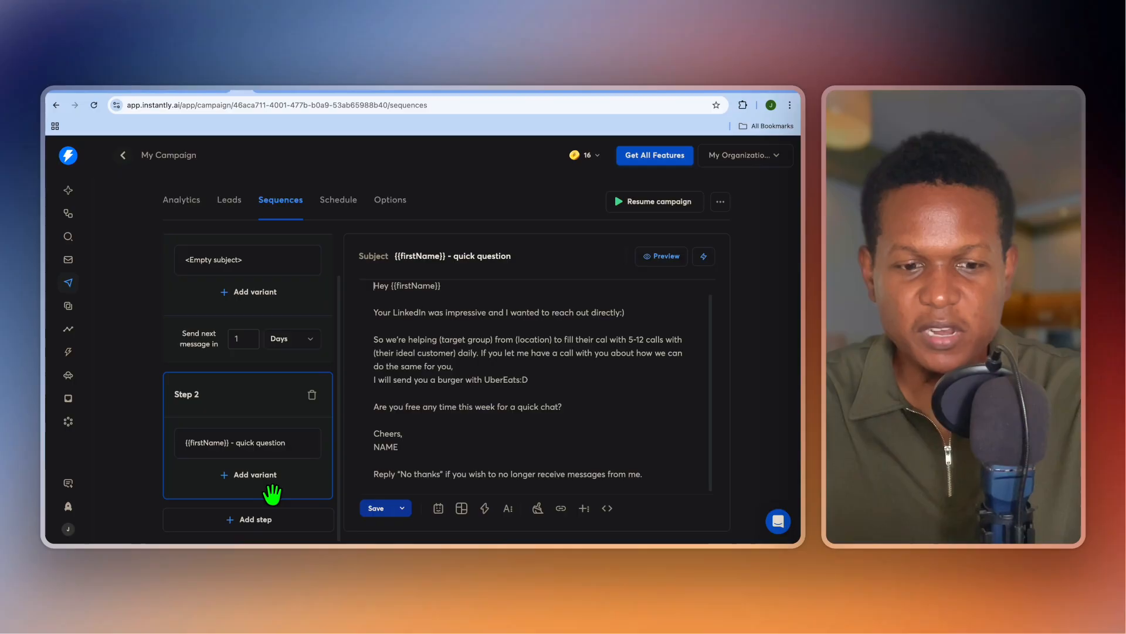
pyautogui.scroll(2, 274, 517)
# Fill Step 1 with the Lead Generation template 'Getting Customers for a Lead Gen Agency 2'.
pyautogui.click(279, 322)
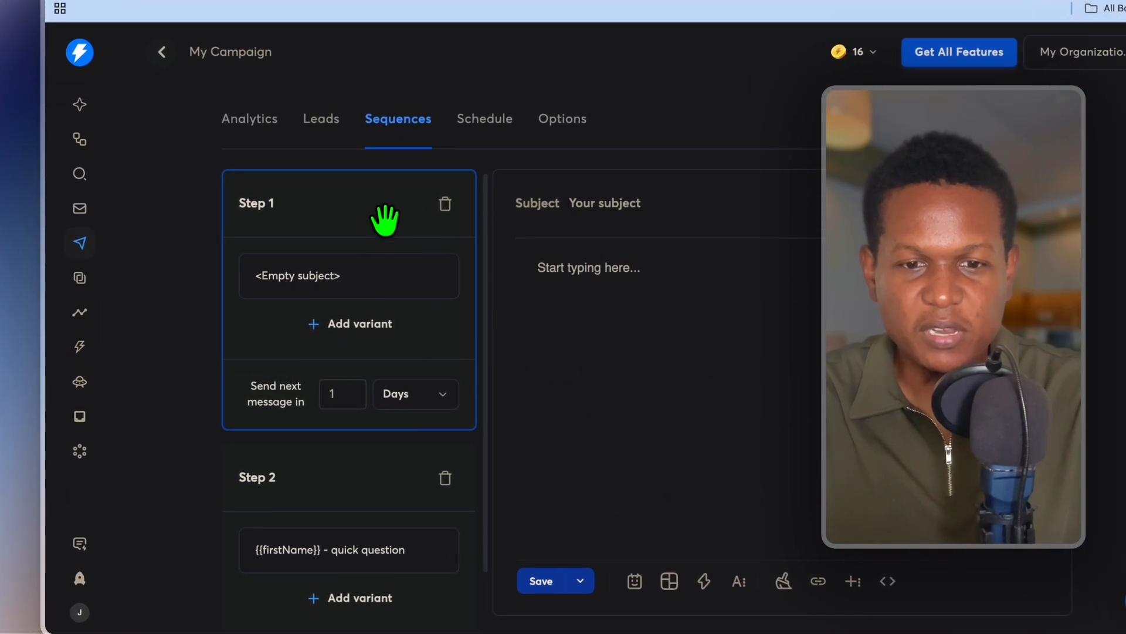
pyautogui.click(596, 300)
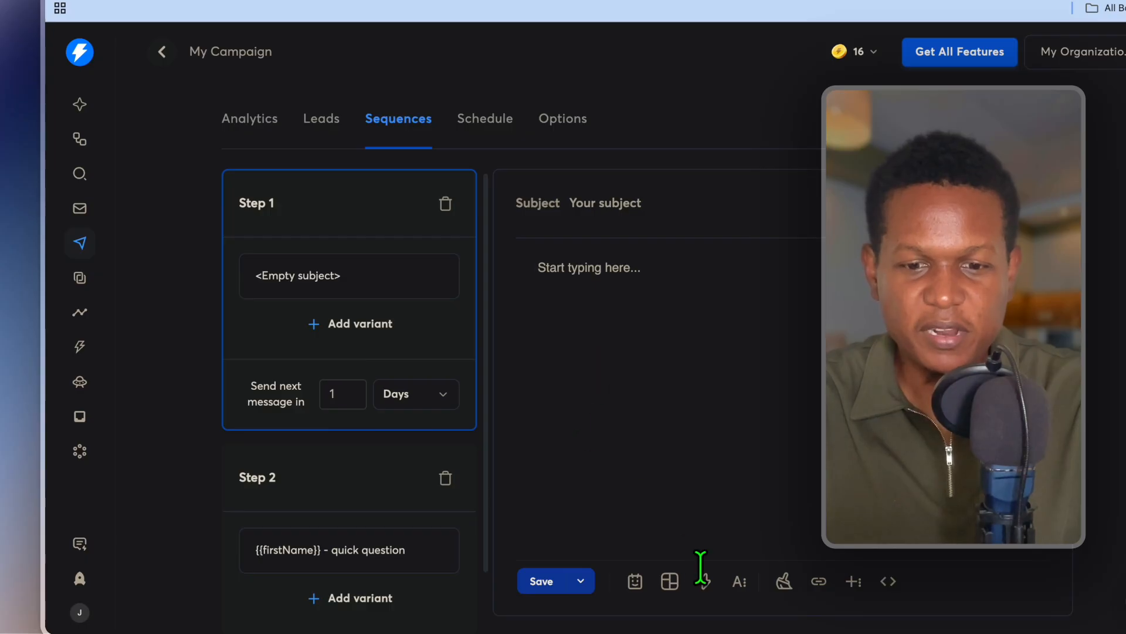
pyautogui.click(670, 580)
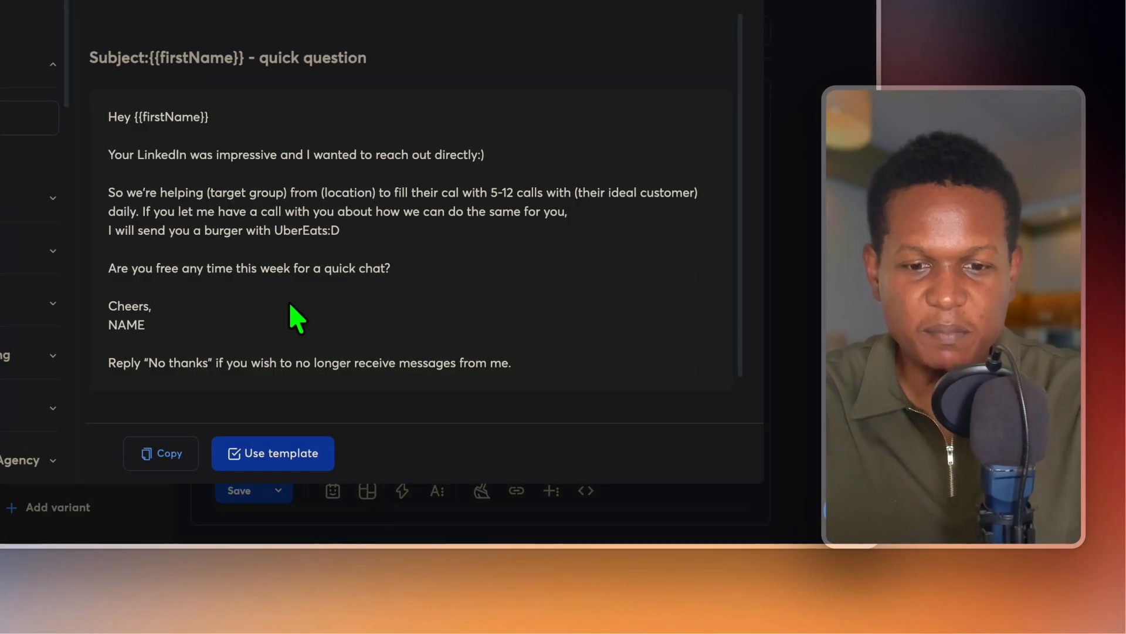
pyautogui.click(26, 193)
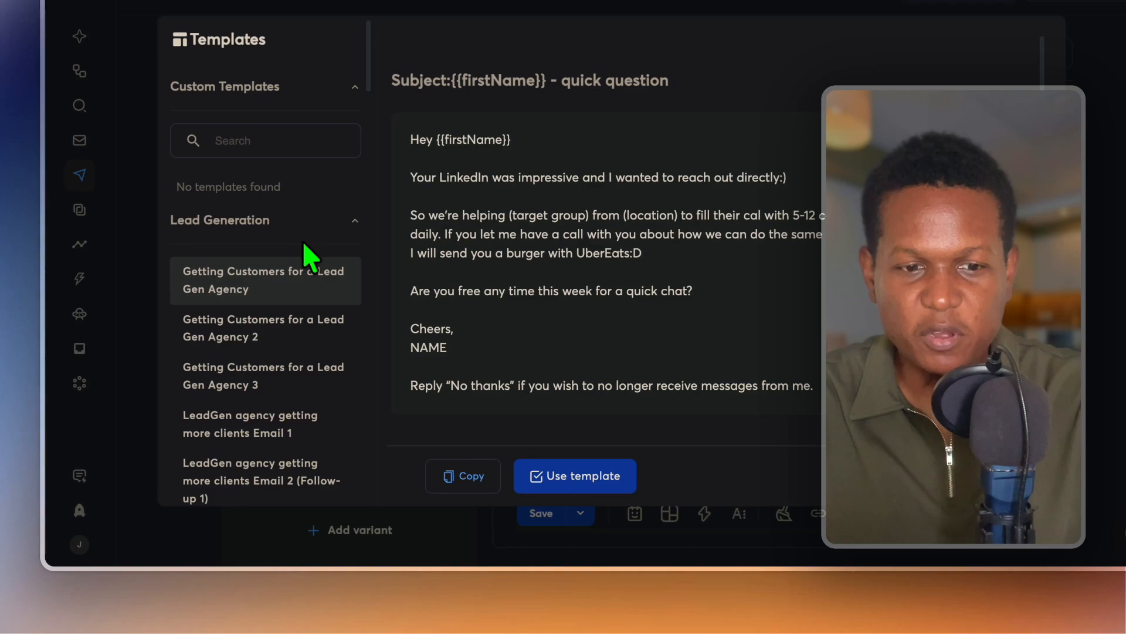
pyautogui.click(296, 338)
pyautogui.click(578, 476)
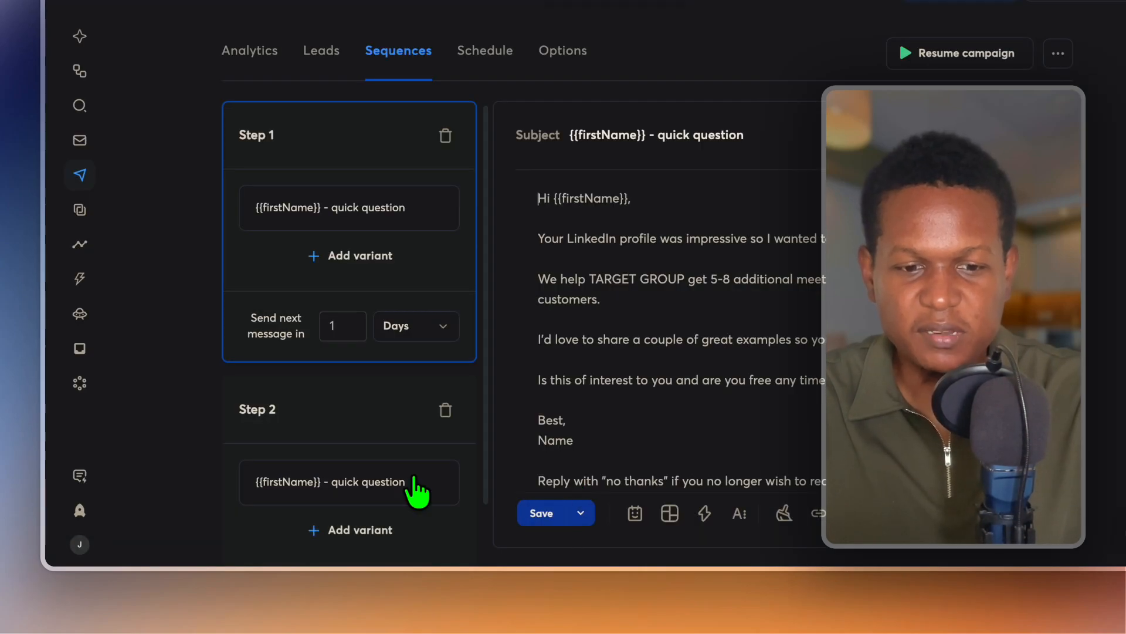
pyautogui.scroll(-2, 414, 481)
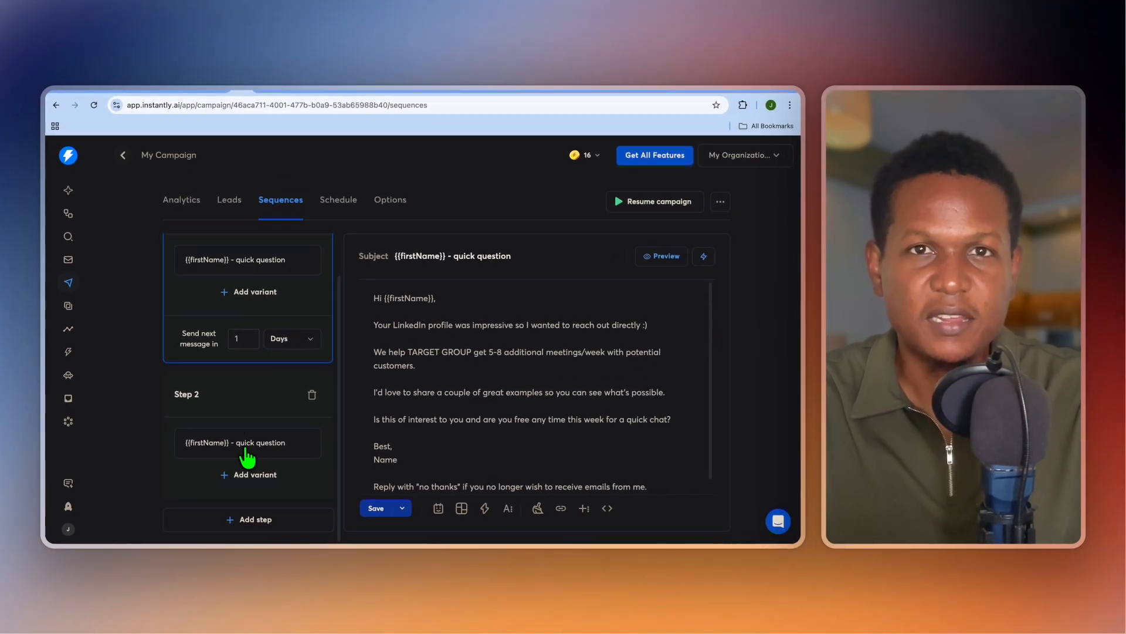
# Set the sending schedule to 8:00 AM–4:00 PM Eastern Time, Monday to Friday.
pyautogui.click(340, 204)
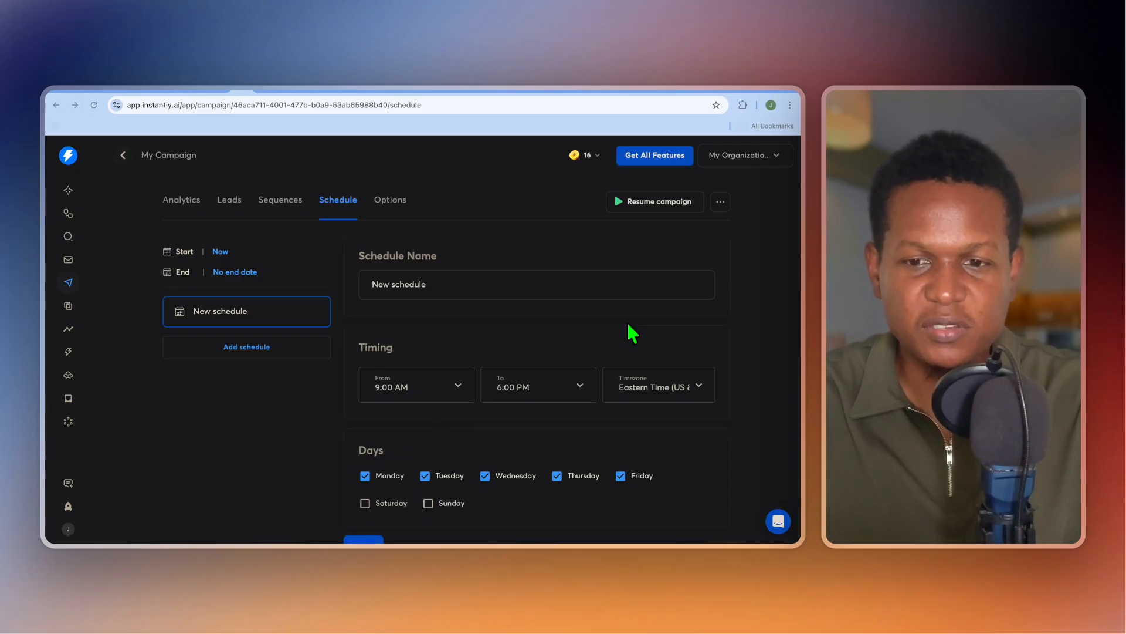
pyautogui.click(423, 394)
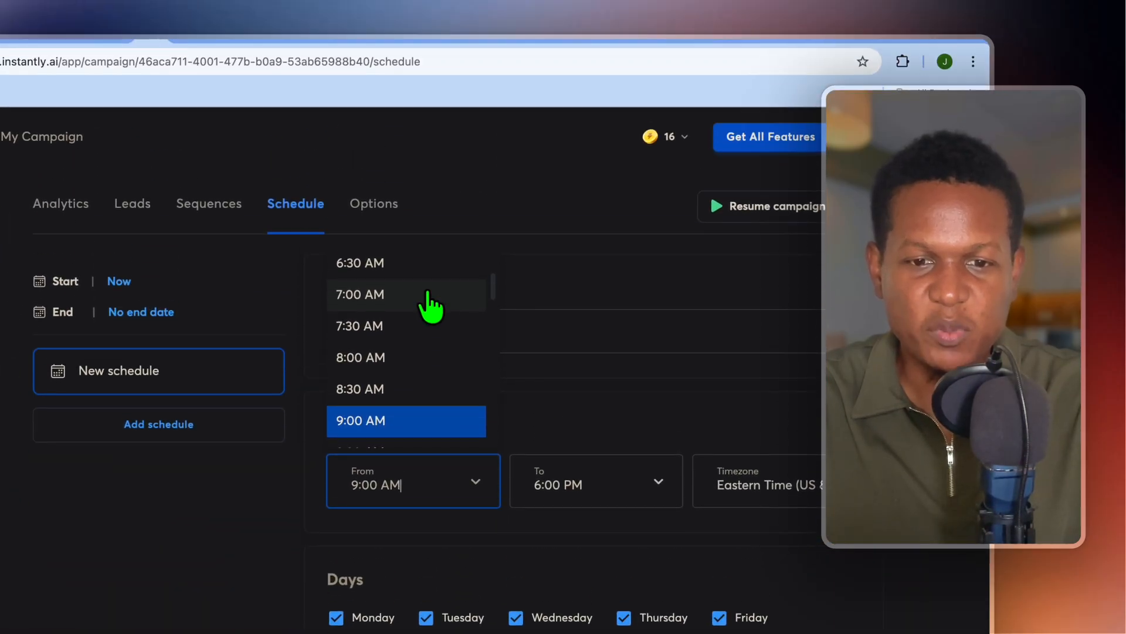
pyautogui.click(378, 351)
pyautogui.click(612, 474)
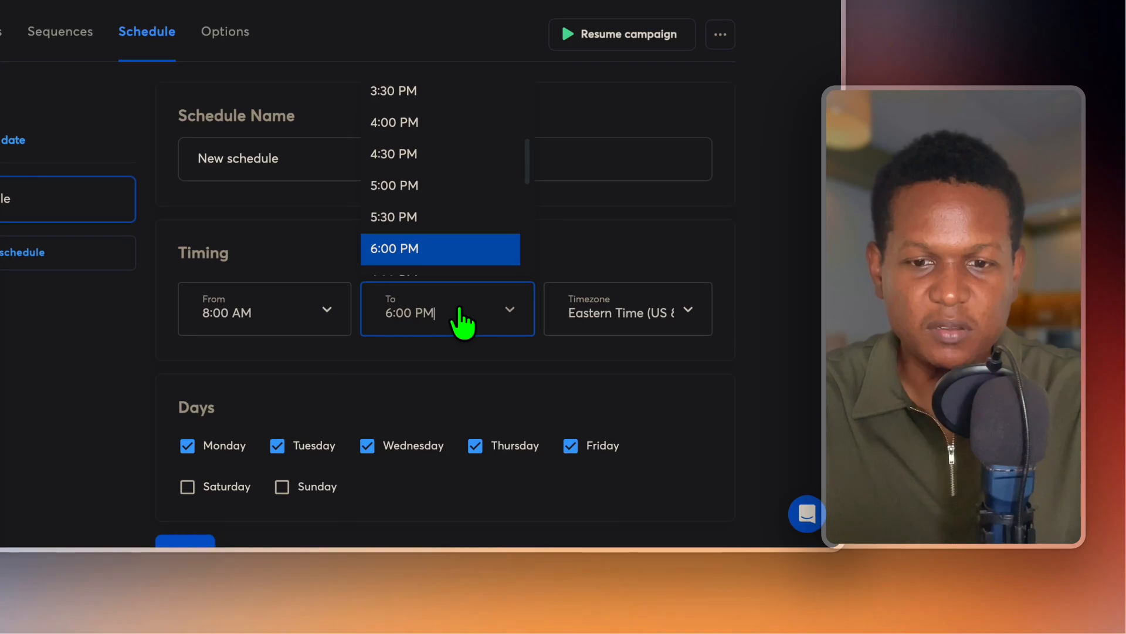
pyautogui.click(422, 122)
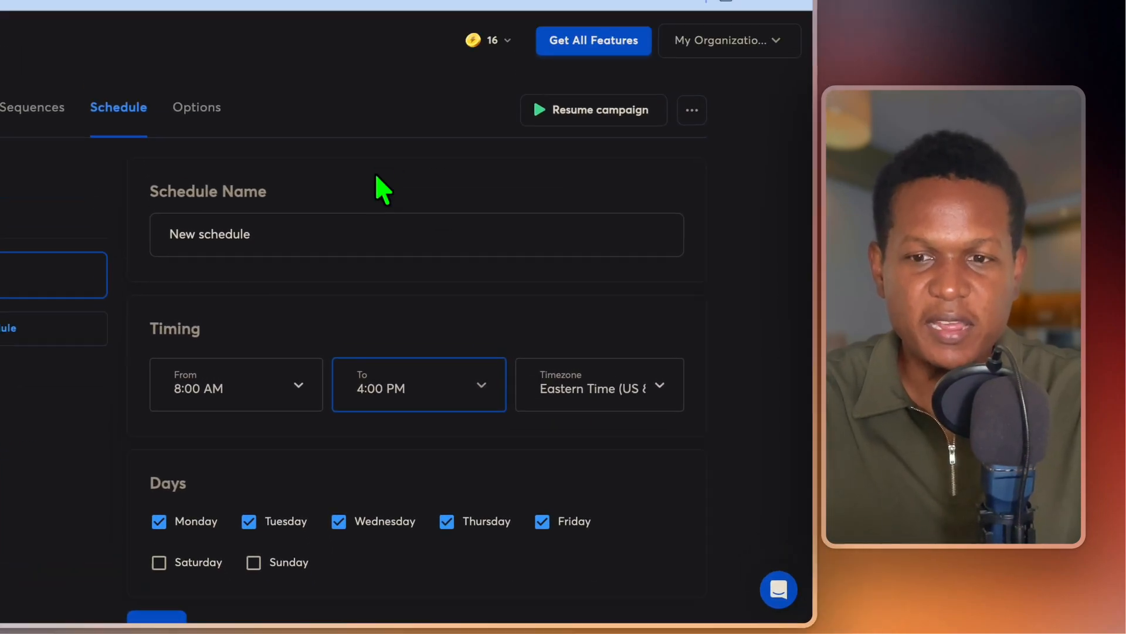
pyautogui.click(197, 107)
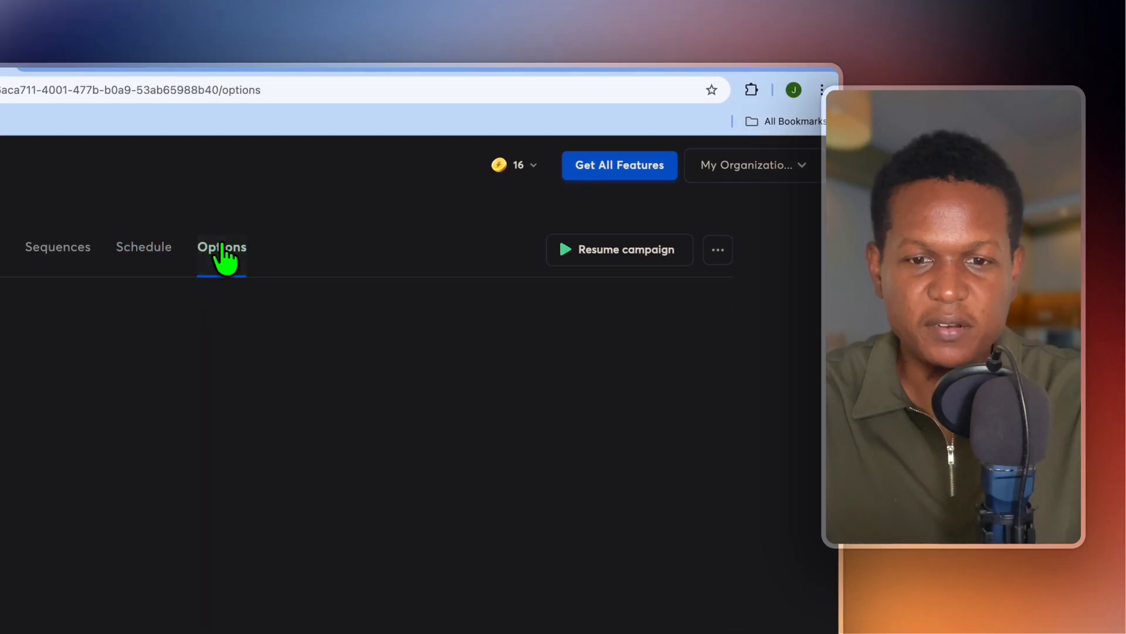
# Review the Options: stop on reply, open tracking disabled, daily limit of 30 emails.
pyautogui.scroll(-3, 422, 340)
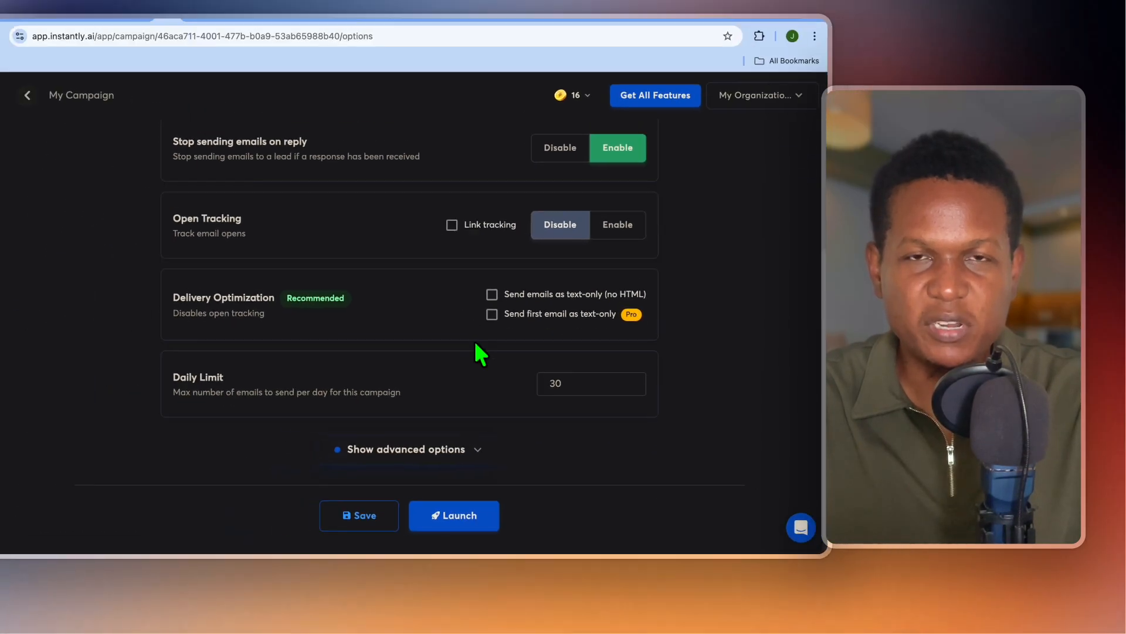
pyautogui.scroll(3, 475, 344)
pyautogui.scroll(-3, 476, 343)
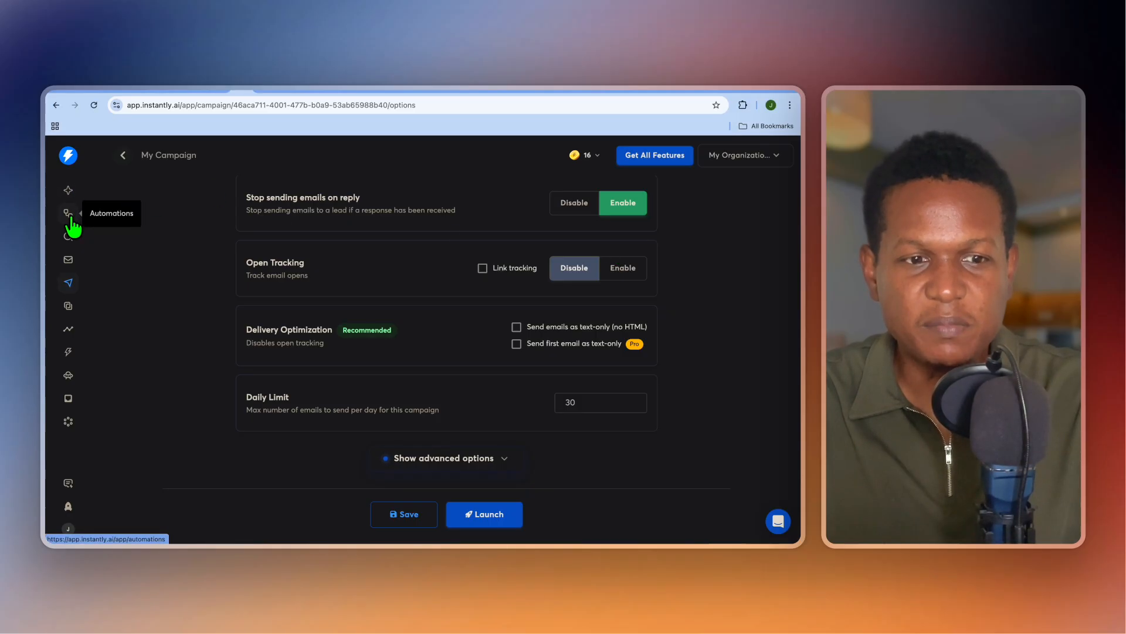
# View Email Accounts and its Add New connection options, then return to the empty account list.
pyautogui.click(68, 258)
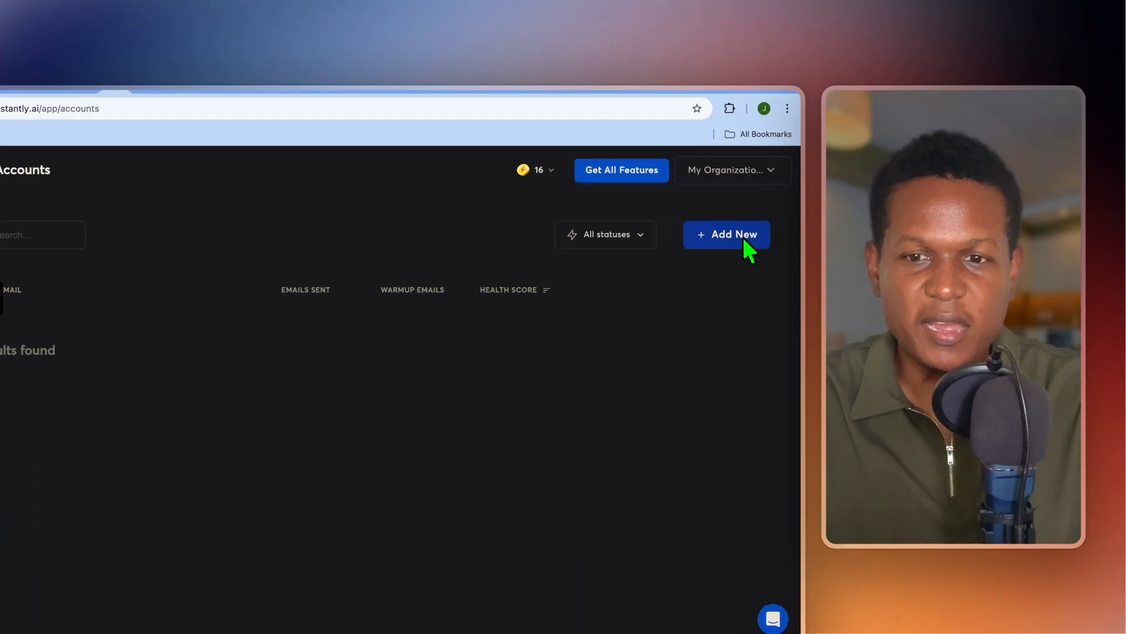
pyautogui.click(757, 208)
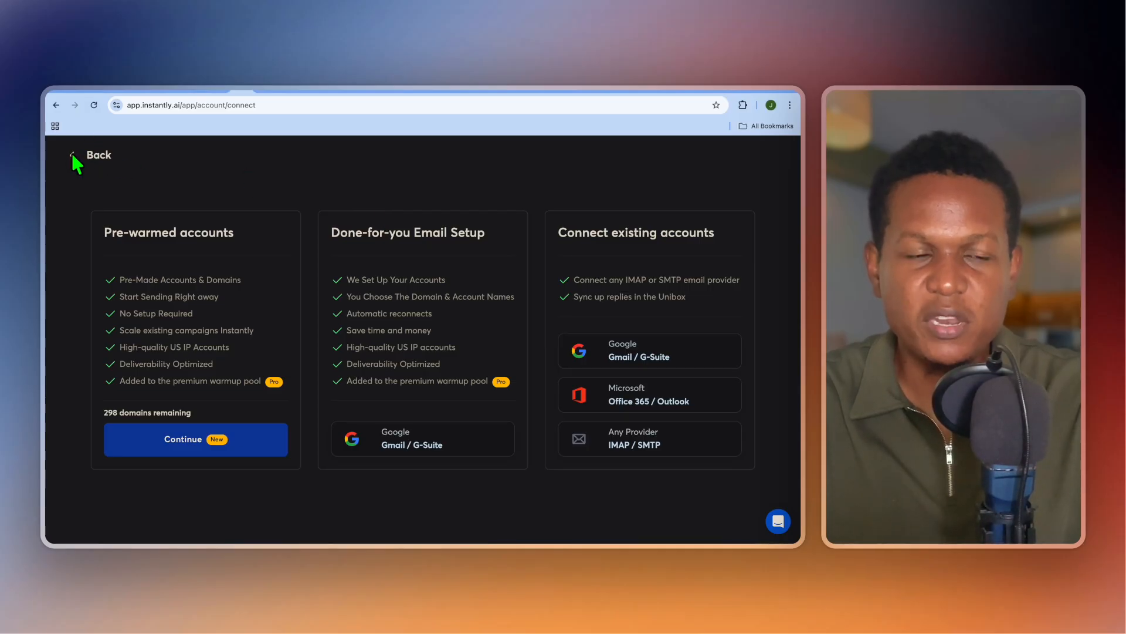
pyautogui.click(73, 155)
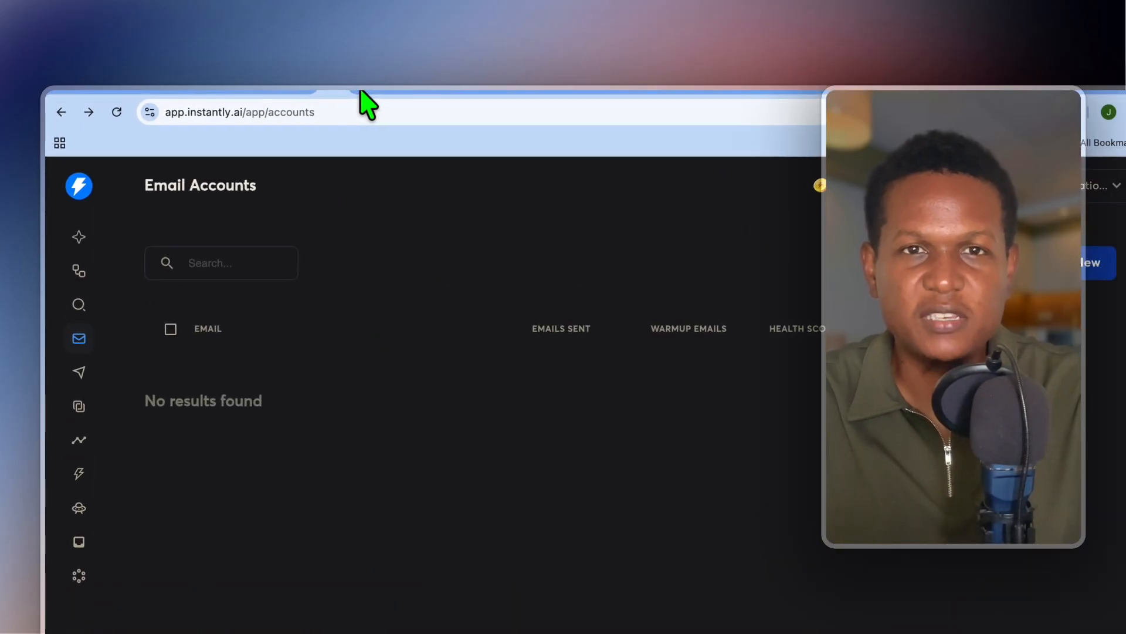
pyautogui.click(359, 91)
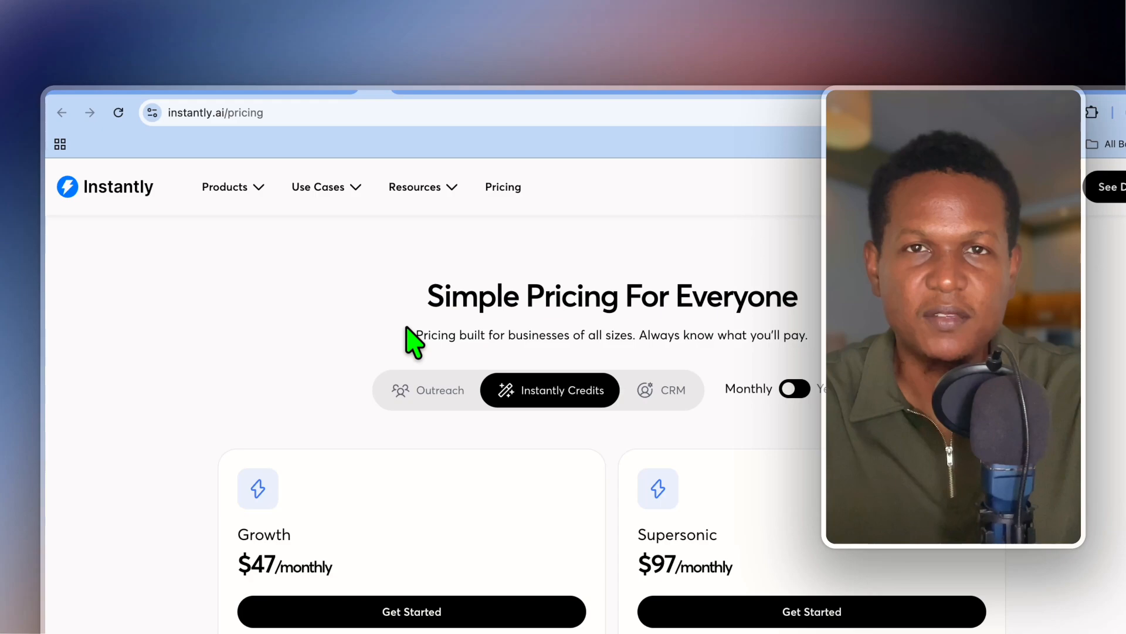
pyautogui.scroll(-2, 414, 341)
pyautogui.click(433, 296)
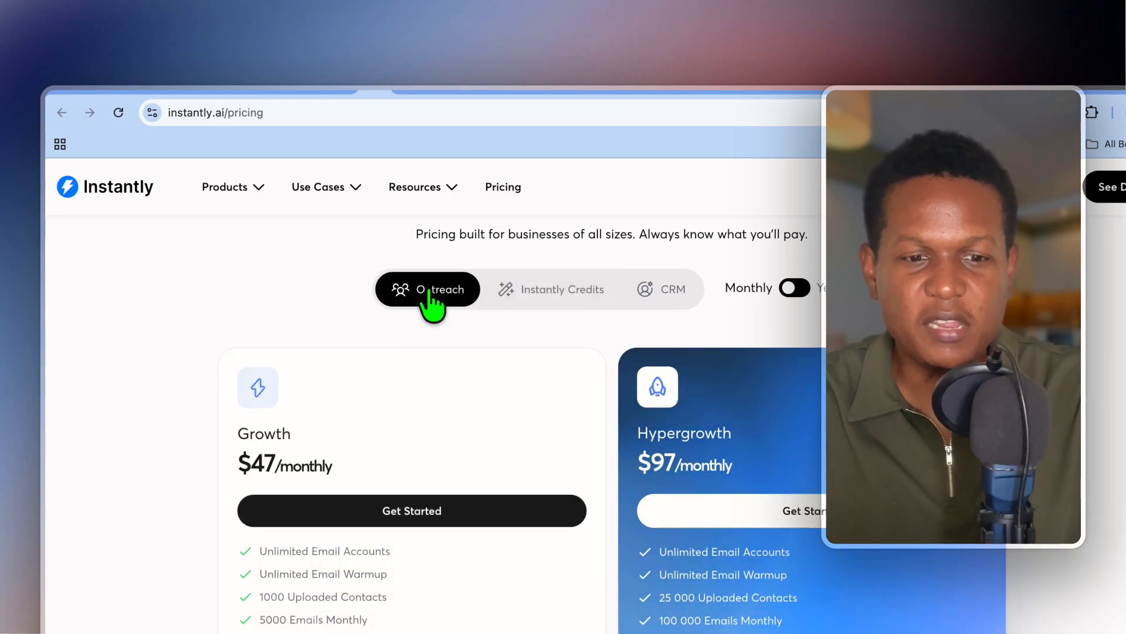
pyautogui.scroll(-1, 433, 446)
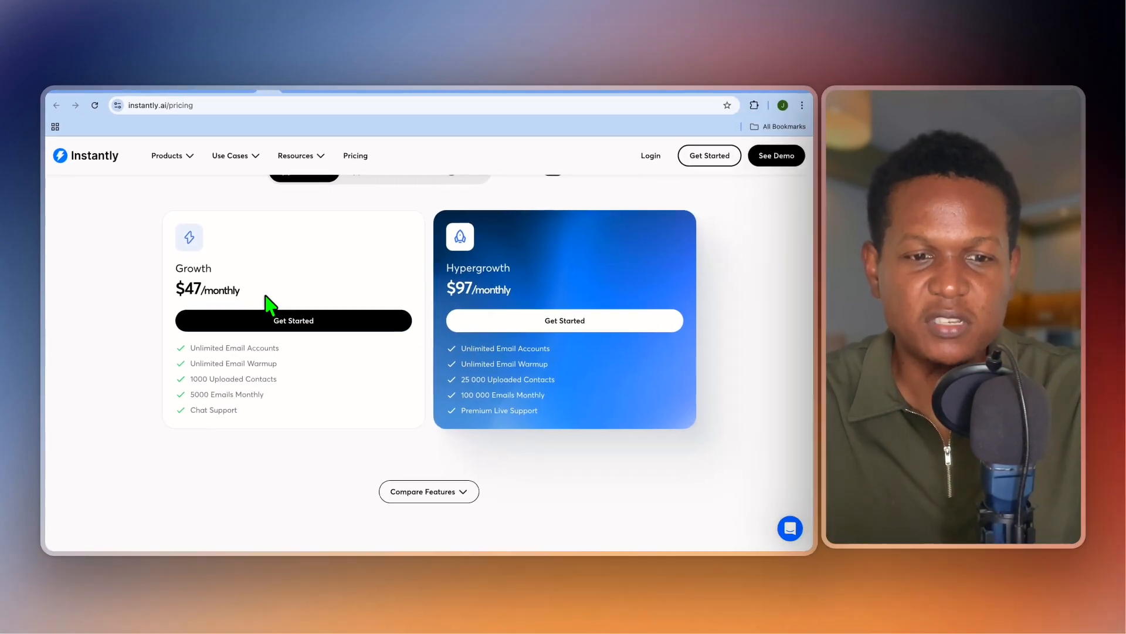
pyautogui.scroll(1, 296, 286)
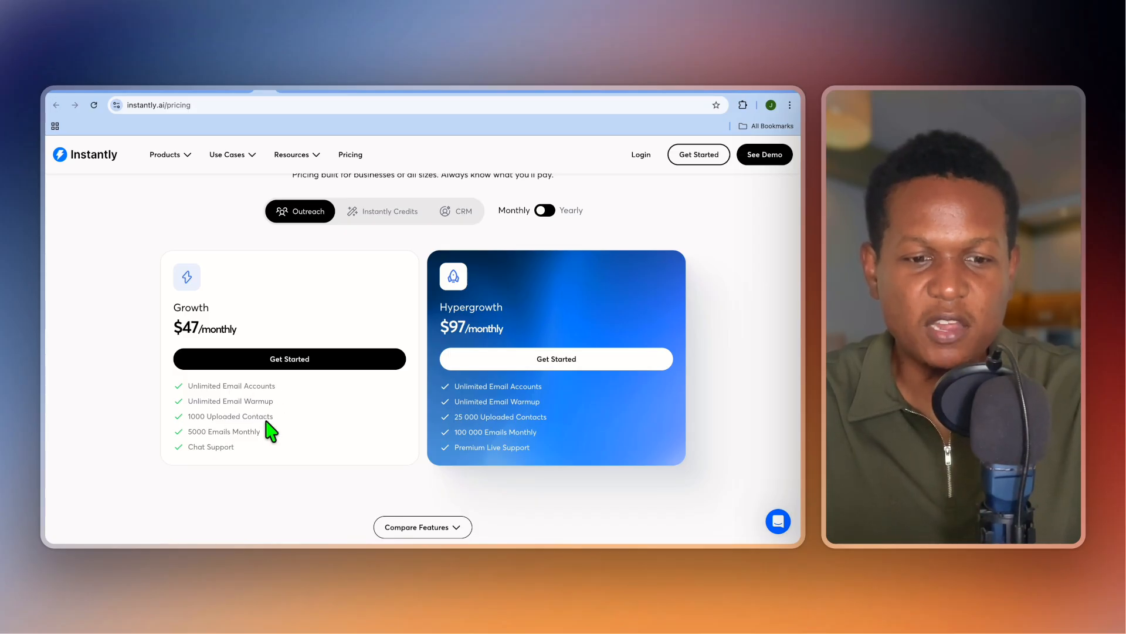
pyautogui.scroll(3, 280, 429)
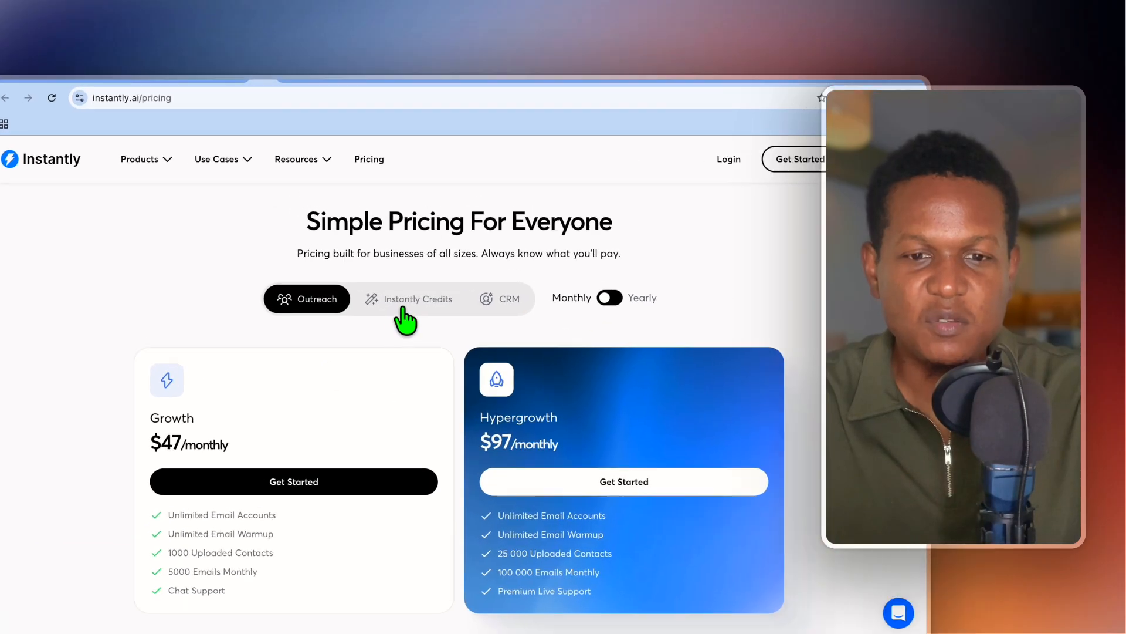
pyautogui.click(404, 308)
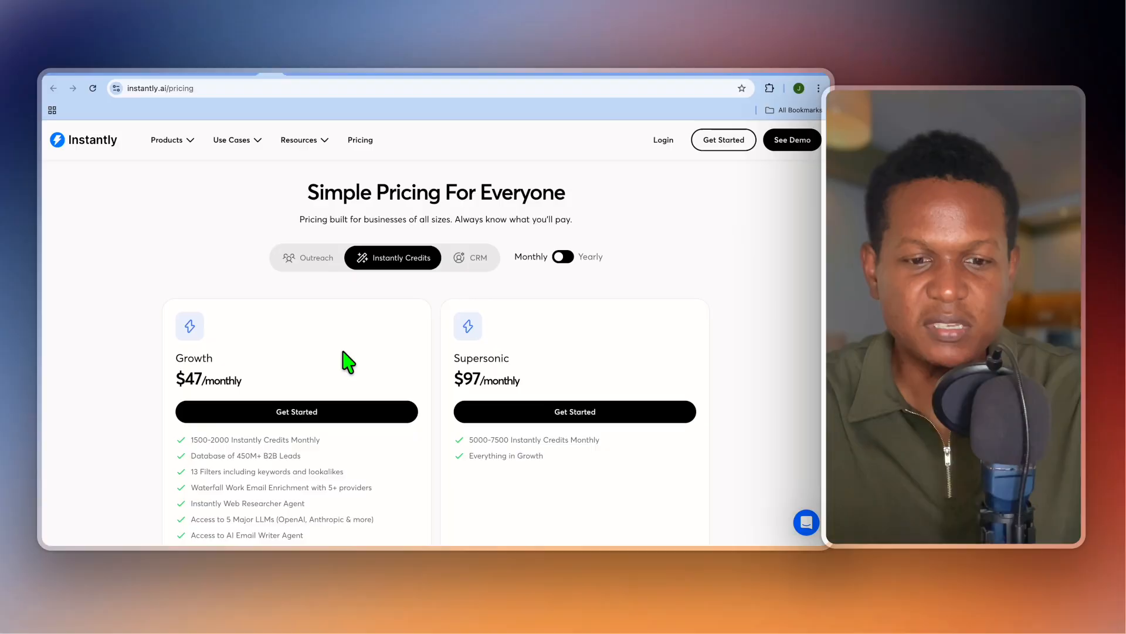
pyautogui.scroll(-3, 452, 317)
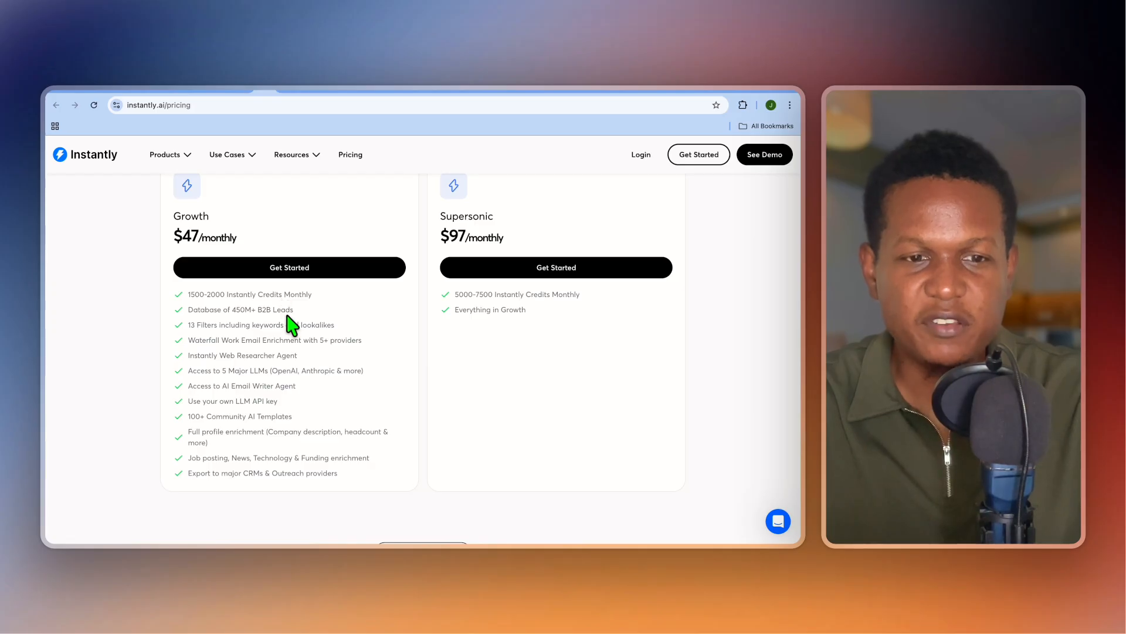
pyautogui.scroll(2, 290, 323)
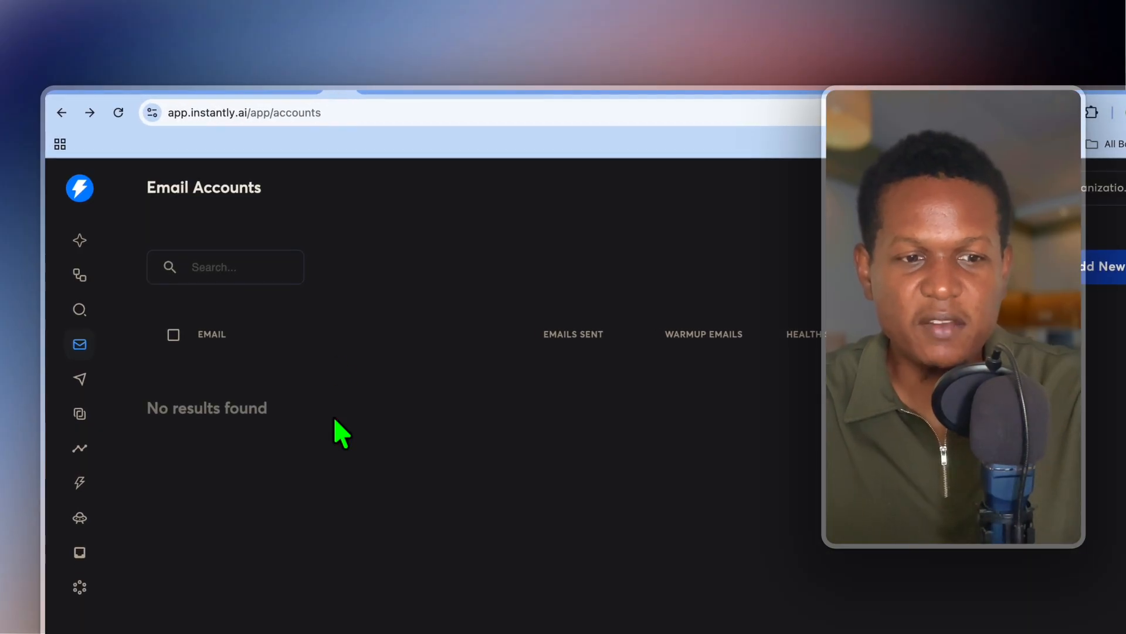
# Visit the Unibox, then the Analytics overview showing 0 sent, opens, clicks and replies.
pyautogui.click(80, 414)
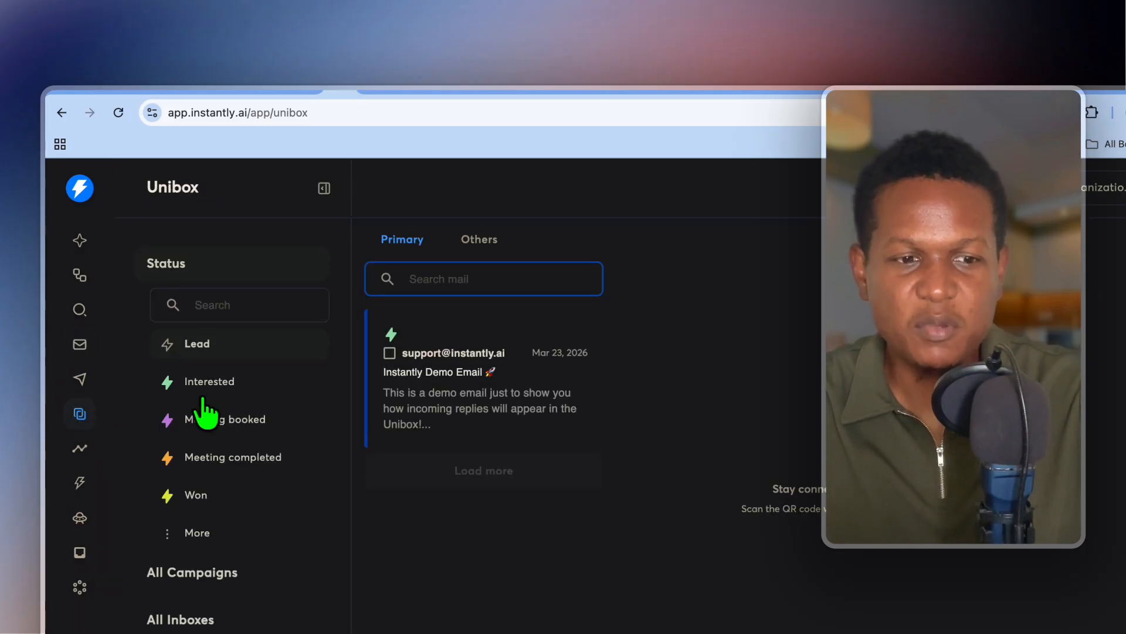
pyautogui.click(88, 449)
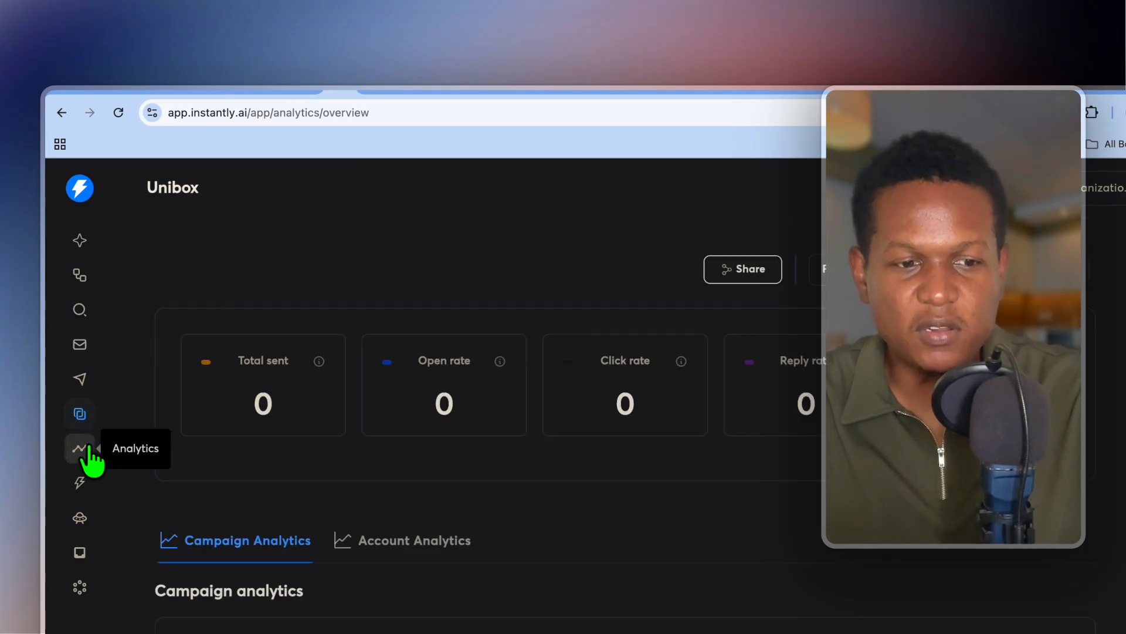